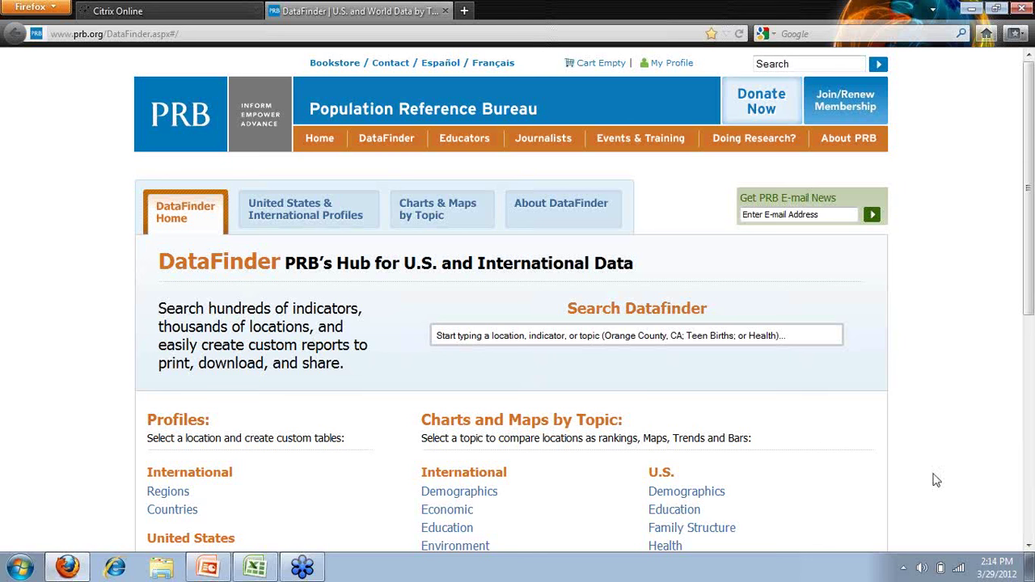
Open the GNI PPP Per Capita (US$) rankings from the international Economic topics.
click(1030, 547)
drag(1030, 546, 1030, 547)
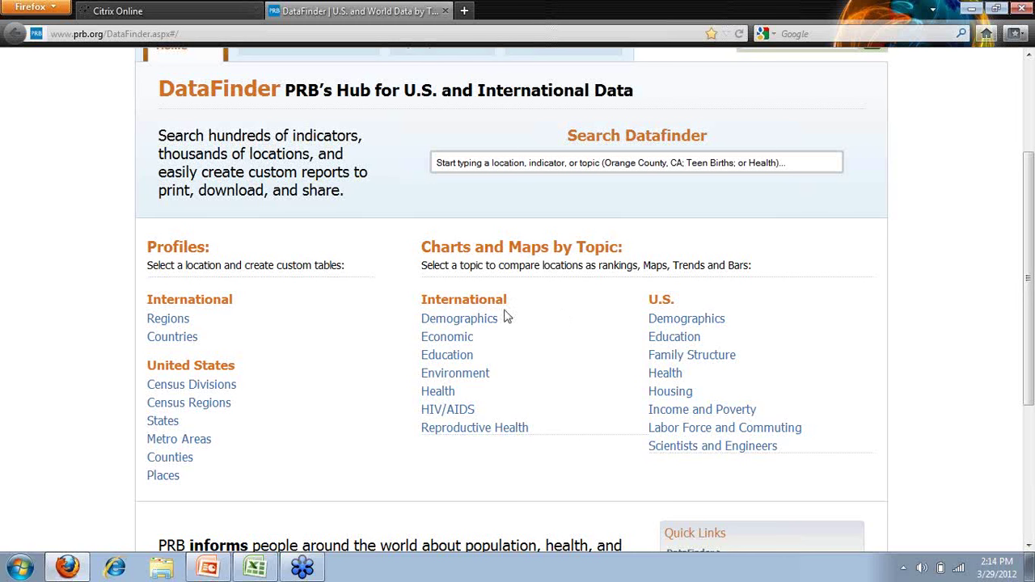
click(459, 343)
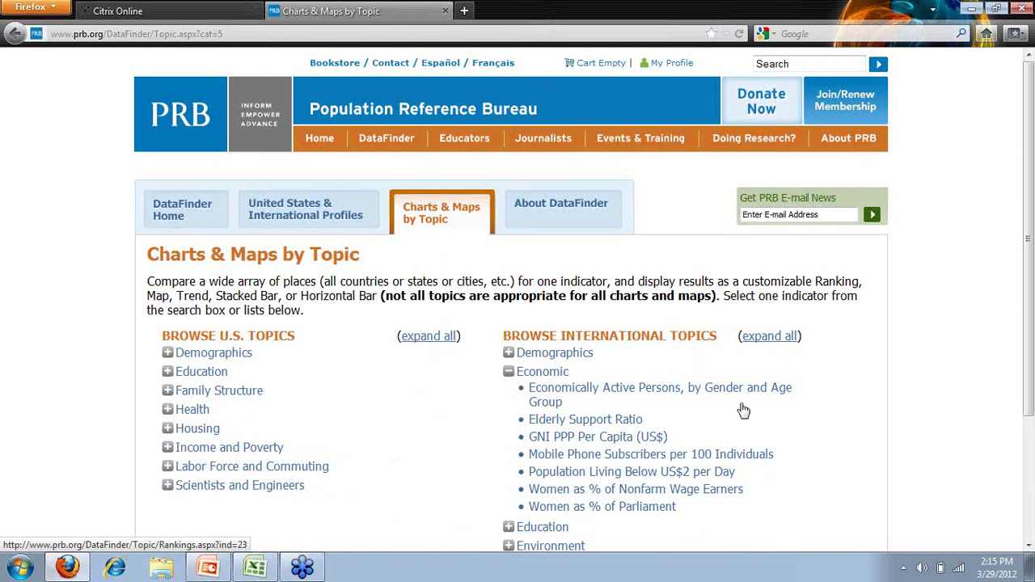
click(1029, 547)
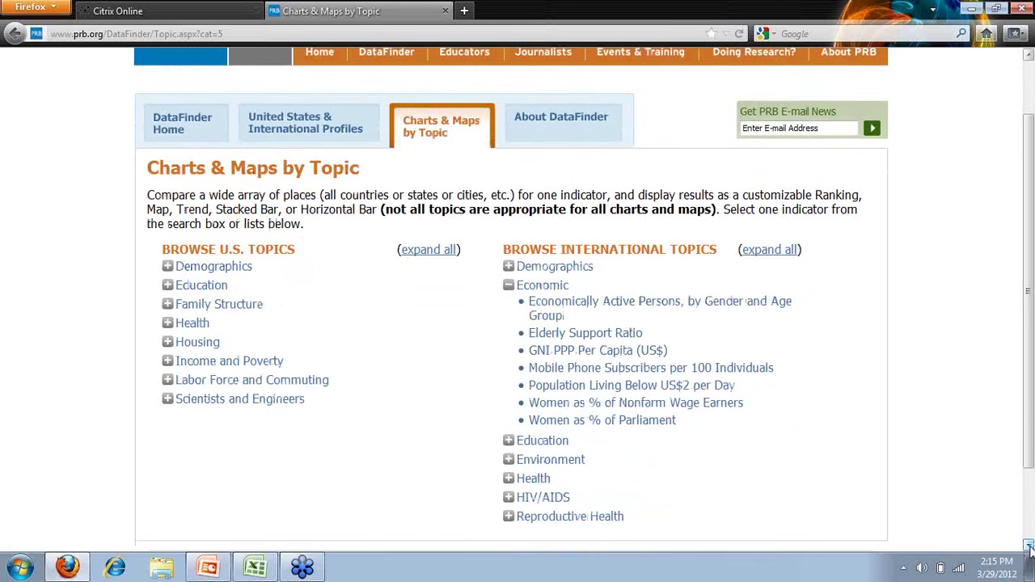
click(1029, 546)
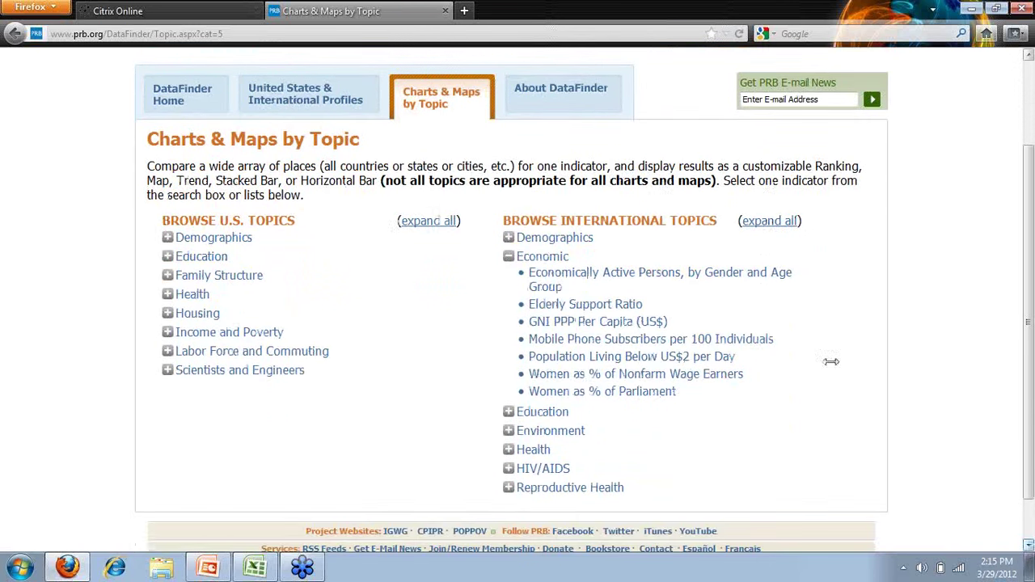
click(602, 326)
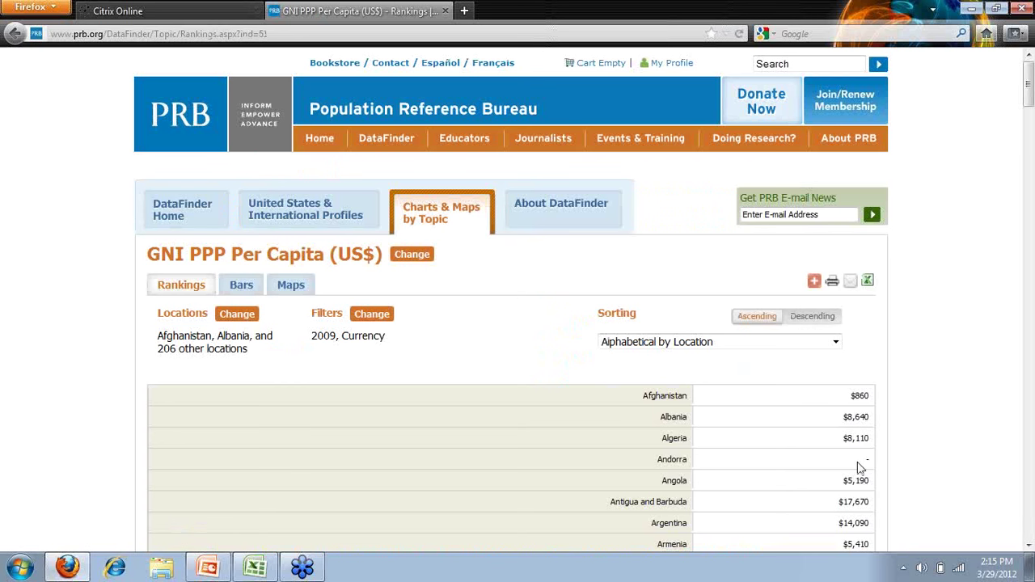
Export the GNI PPP Per Capita (US$) rankings as a CSV file and open it in Microsoft Office Excel.
click(1029, 549)
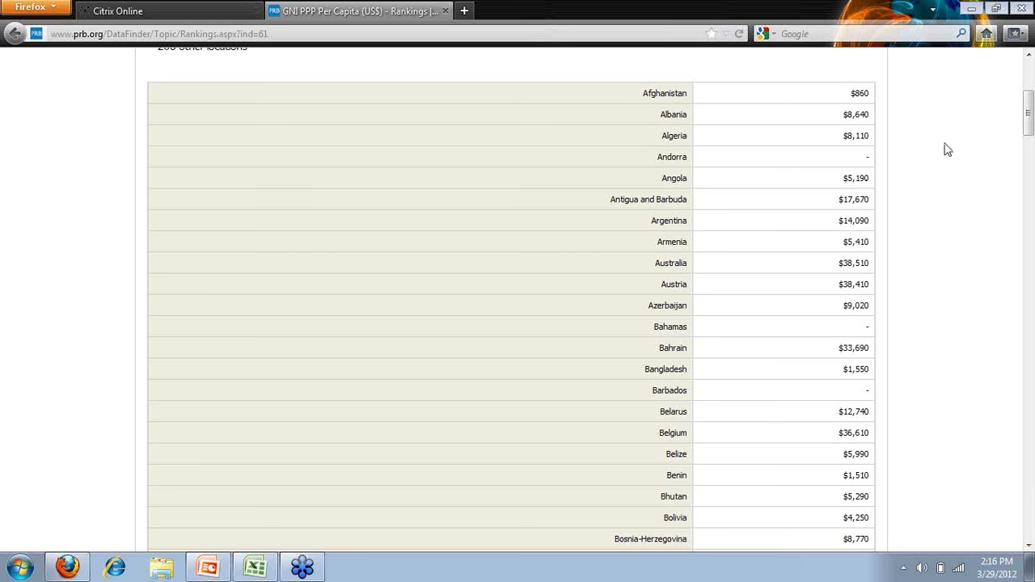
click(1030, 73)
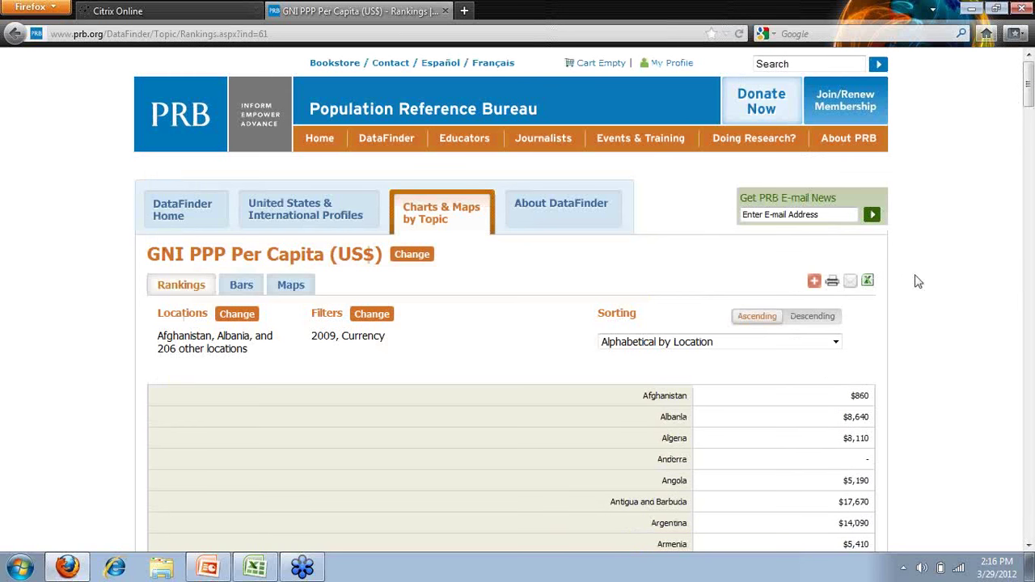
click(868, 283)
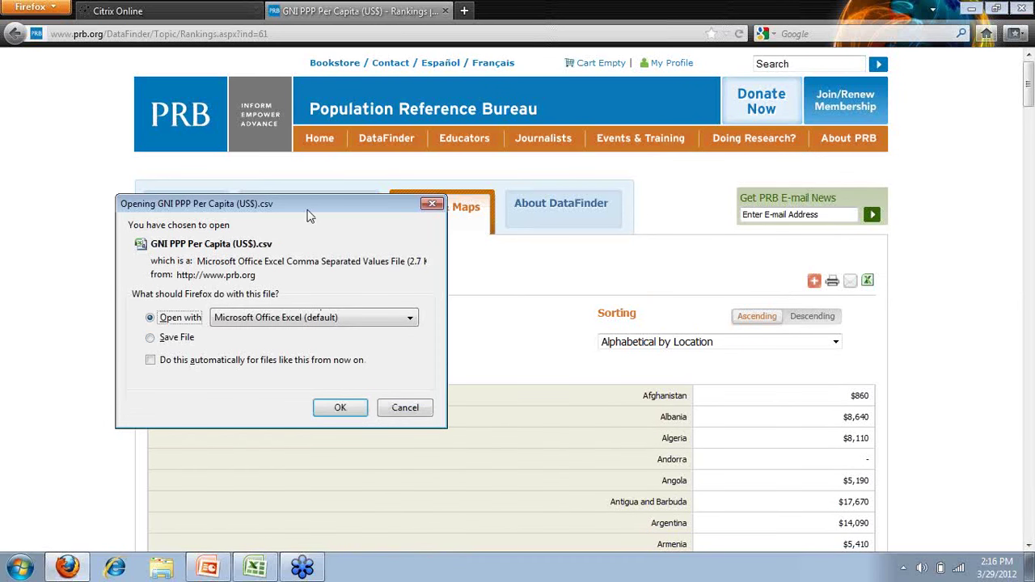
drag(325, 206, 544, 163)
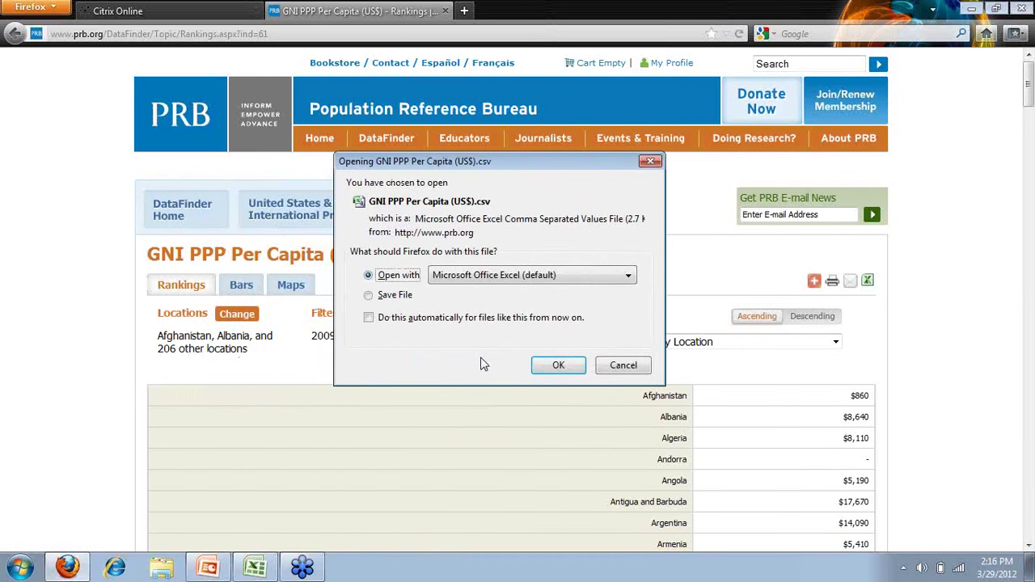
click(549, 368)
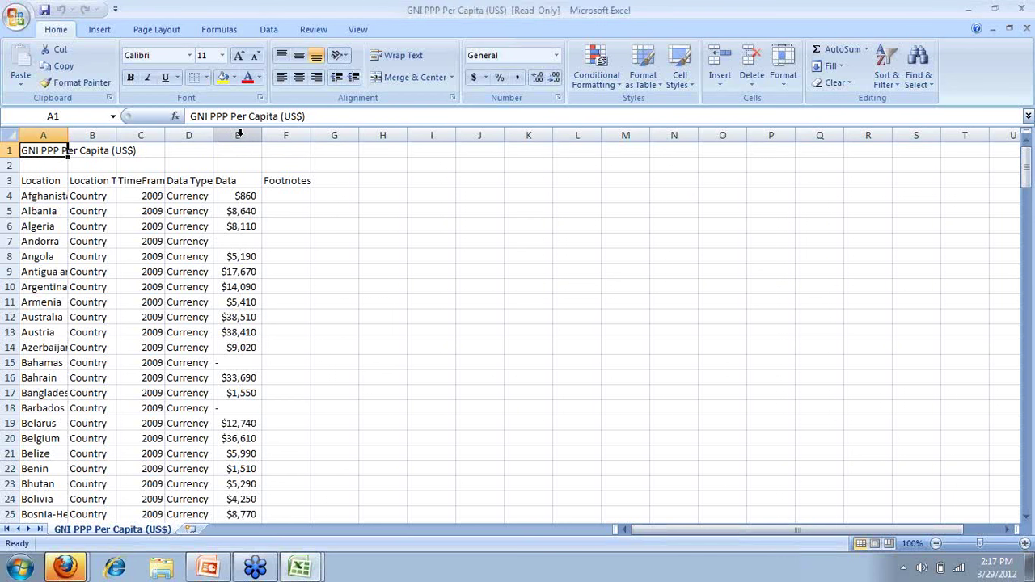
Clear the contents of the location type, time frame and data type columns, B through D.
click(239, 134)
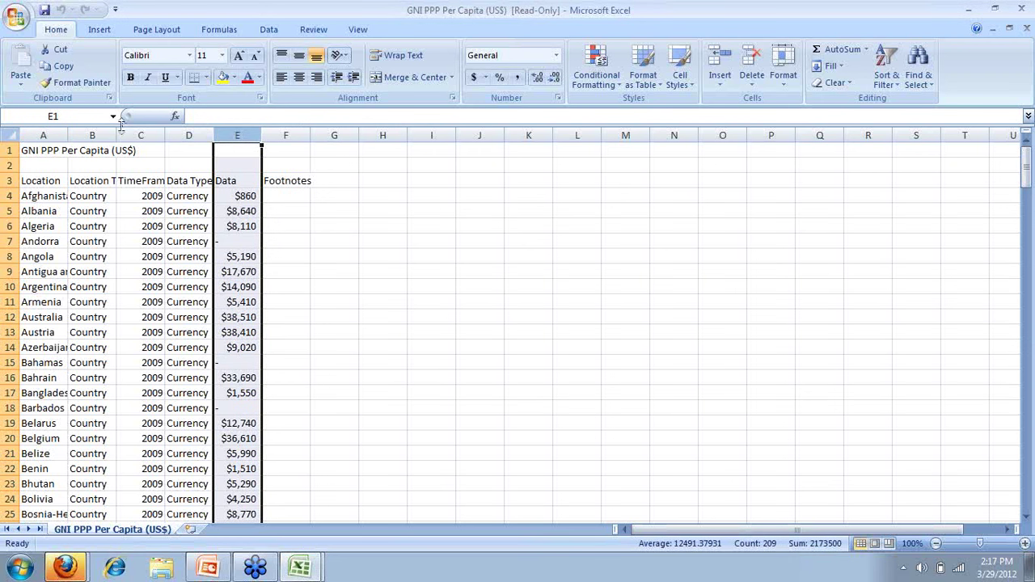
click(88, 134)
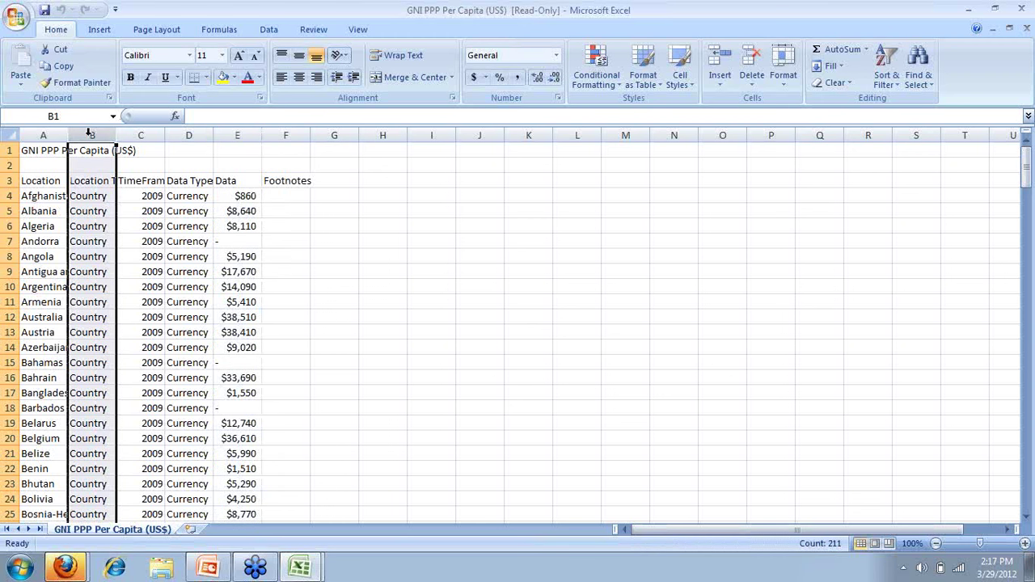
shift+click(203, 132)
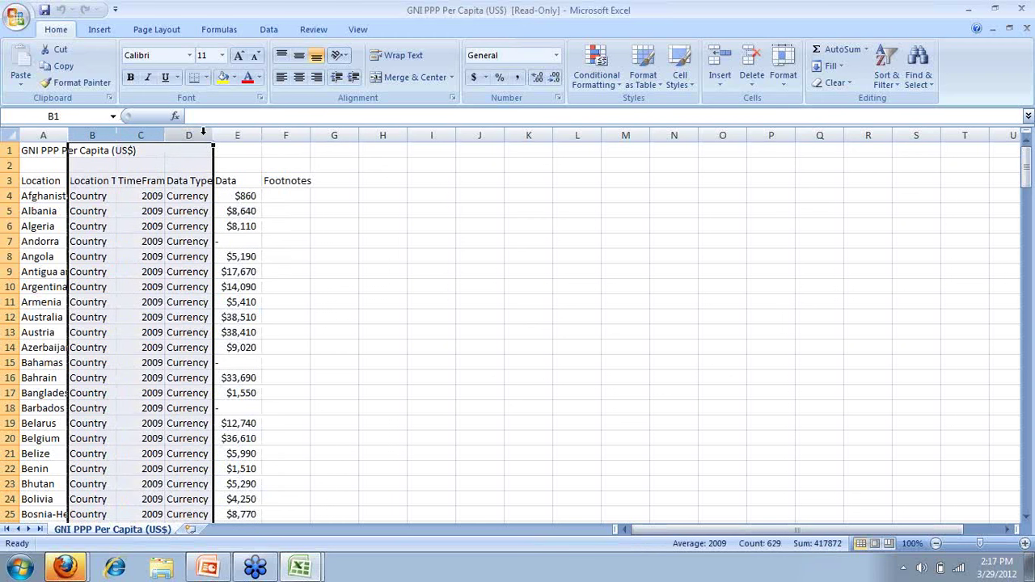
key(Delete)
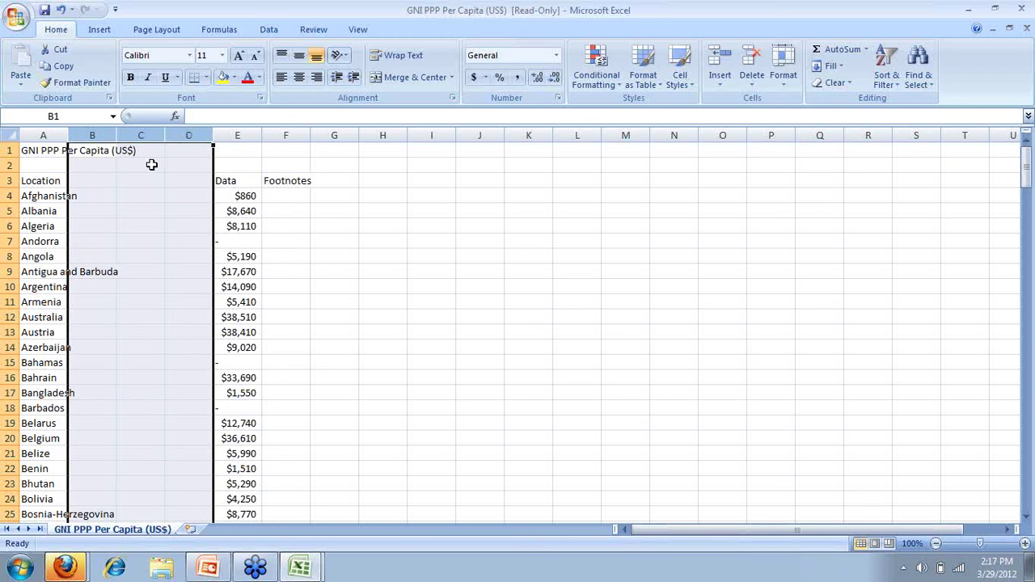
Move the Data column from column E to column B, next to the locations.
click(233, 148)
click(246, 135)
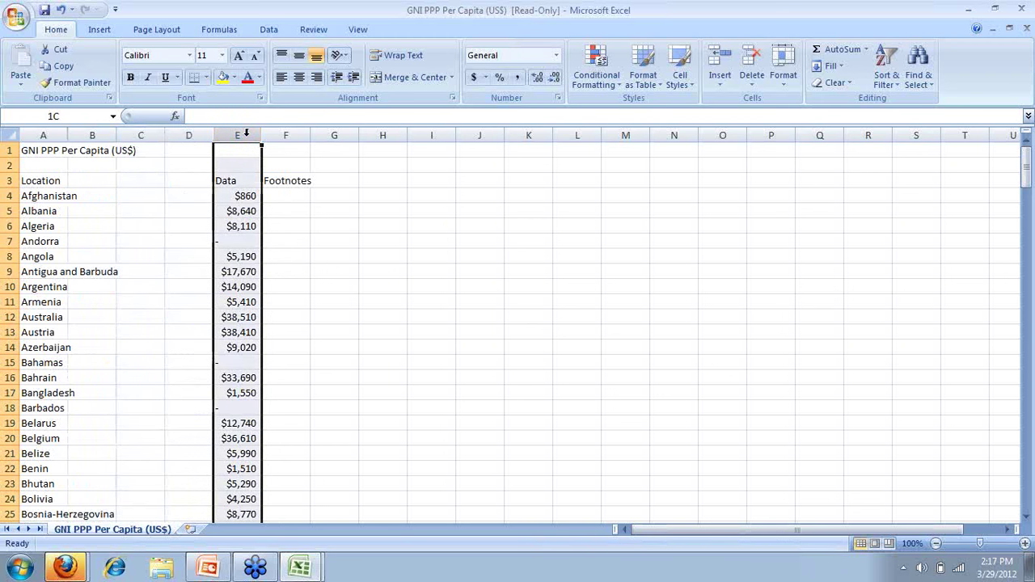
drag(246, 135, 108, 135)
click(263, 236)
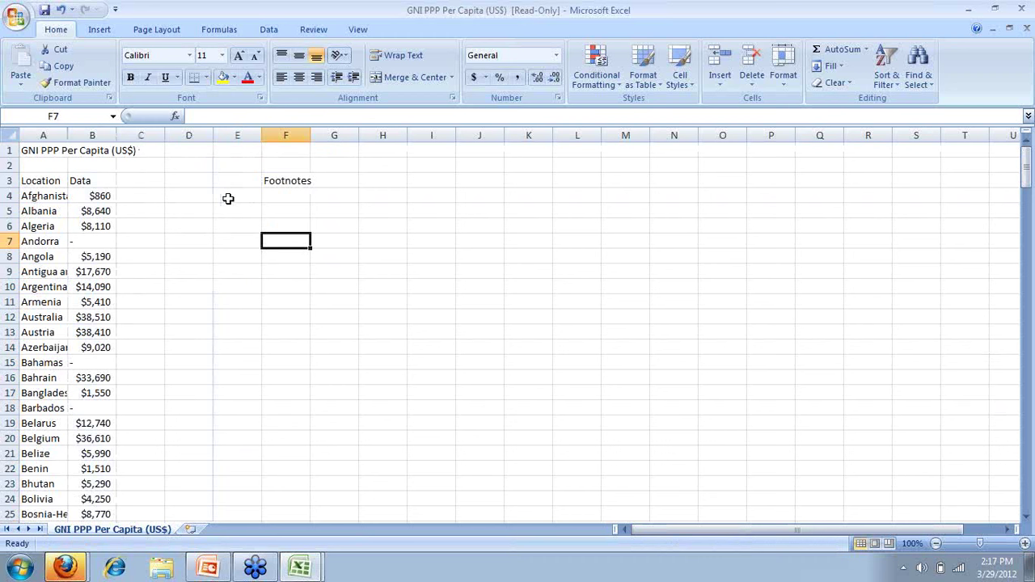
Switch to Firefox, clear the download list and close the Downloads window.
click(69, 570)
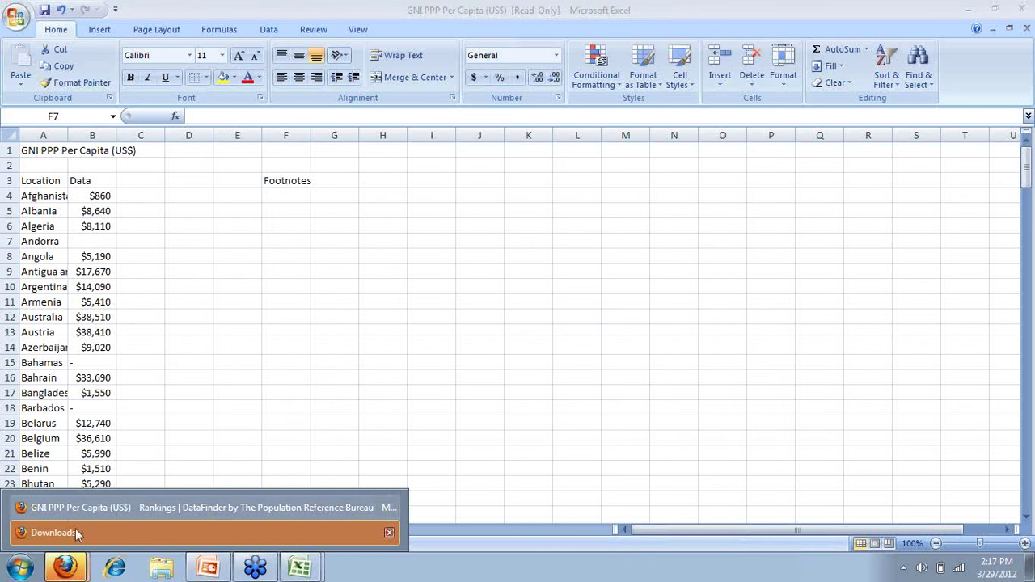
click(68, 570)
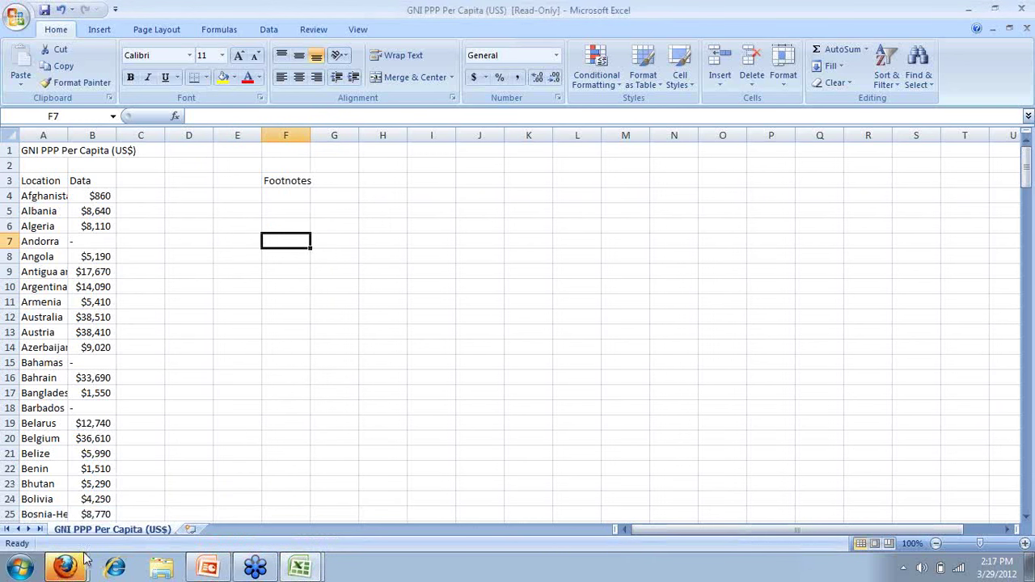
click(67, 570)
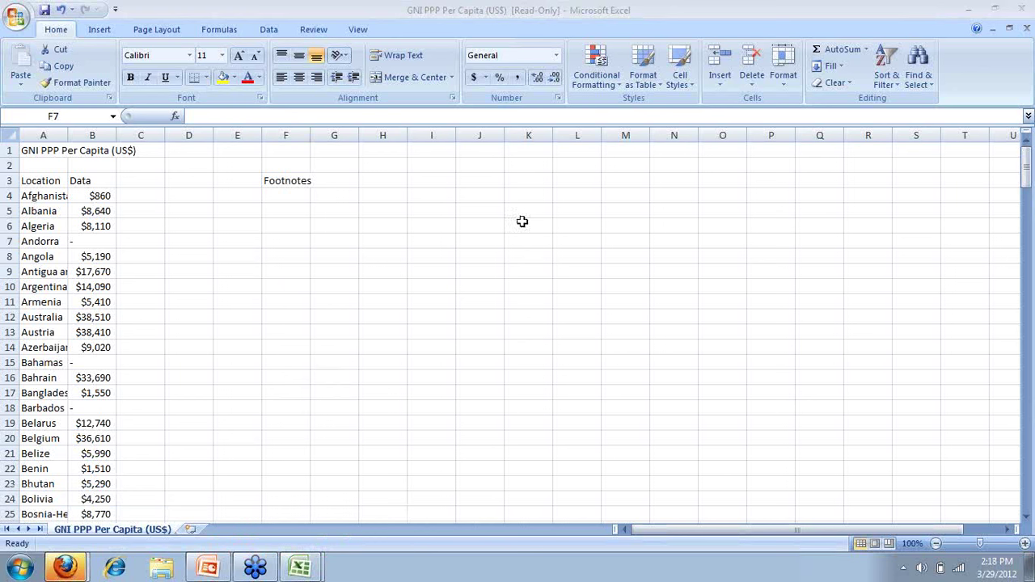
click(969, 8)
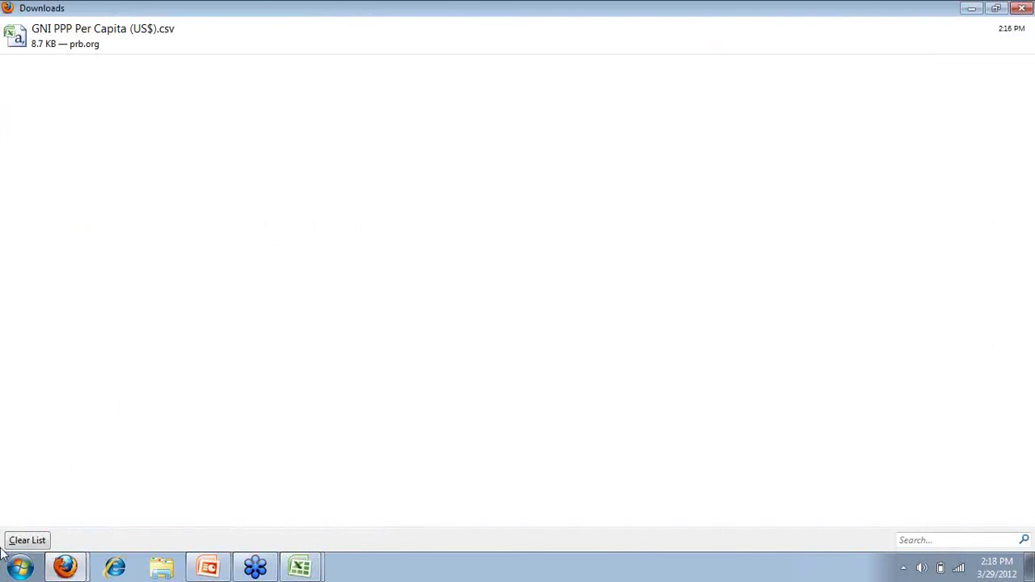
click(27, 542)
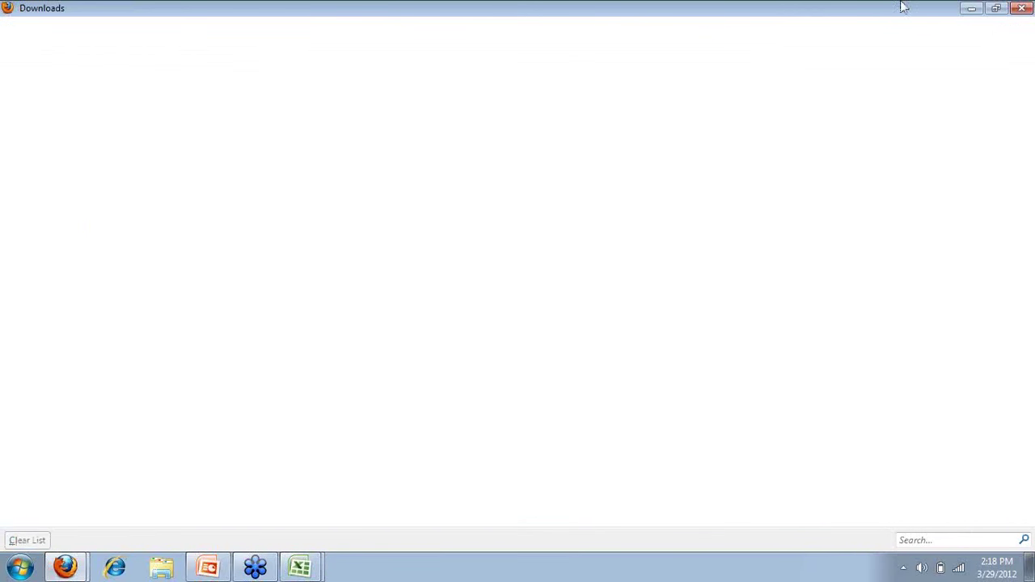
click(1022, 8)
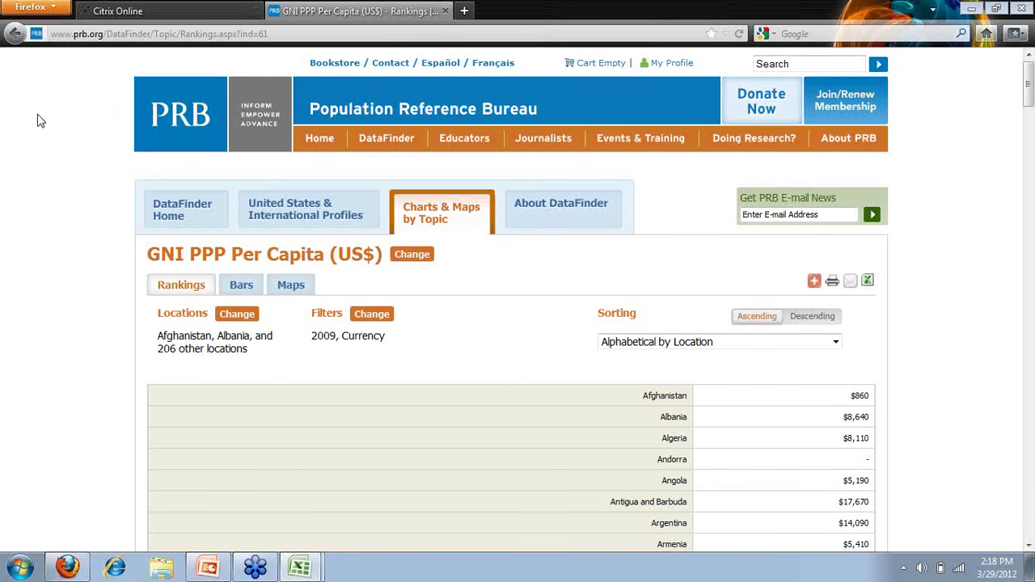
Return to the topic list and open Life Expectancy at Birth, by Gender from the international Demographics topics.
click(14, 36)
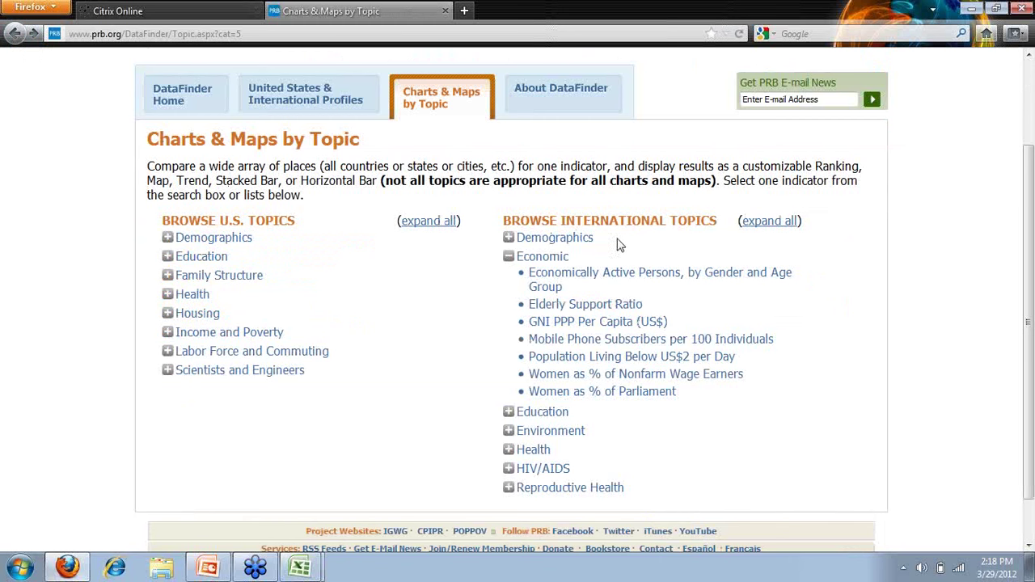
click(560, 240)
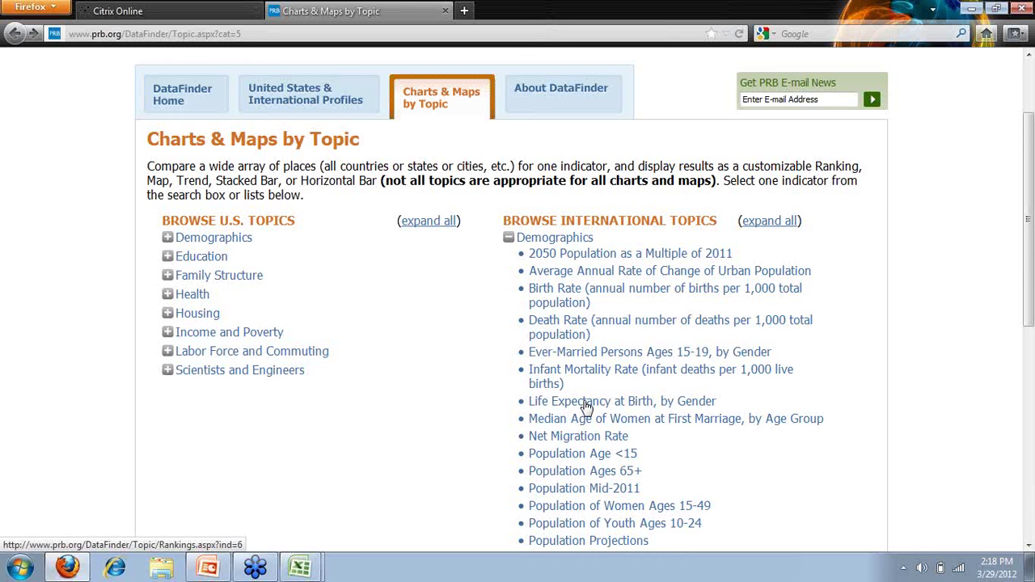
click(587, 407)
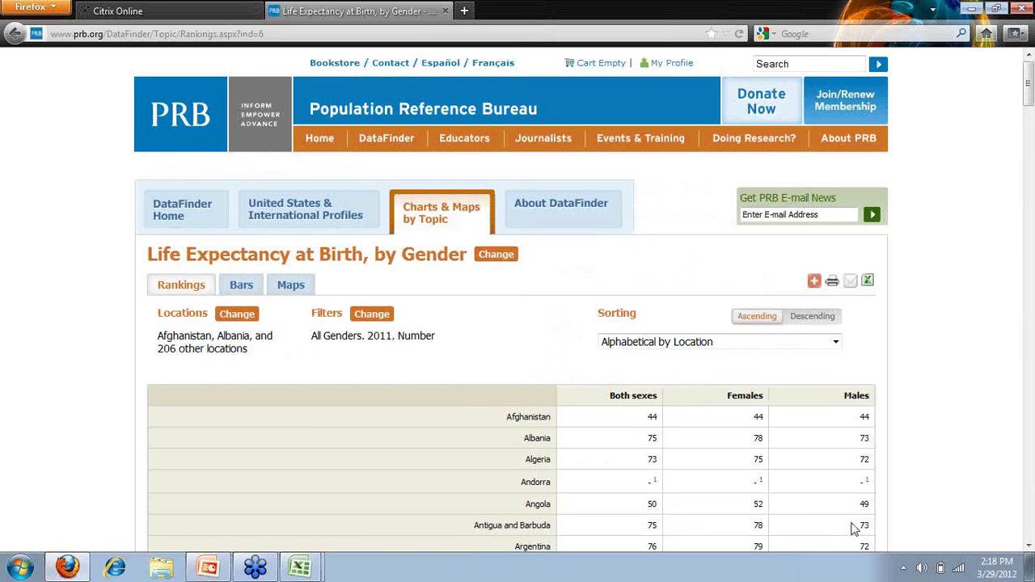
Filter the life expectancy report to Both sexes only by excluding Females and Males, and update the report.
click(1030, 546)
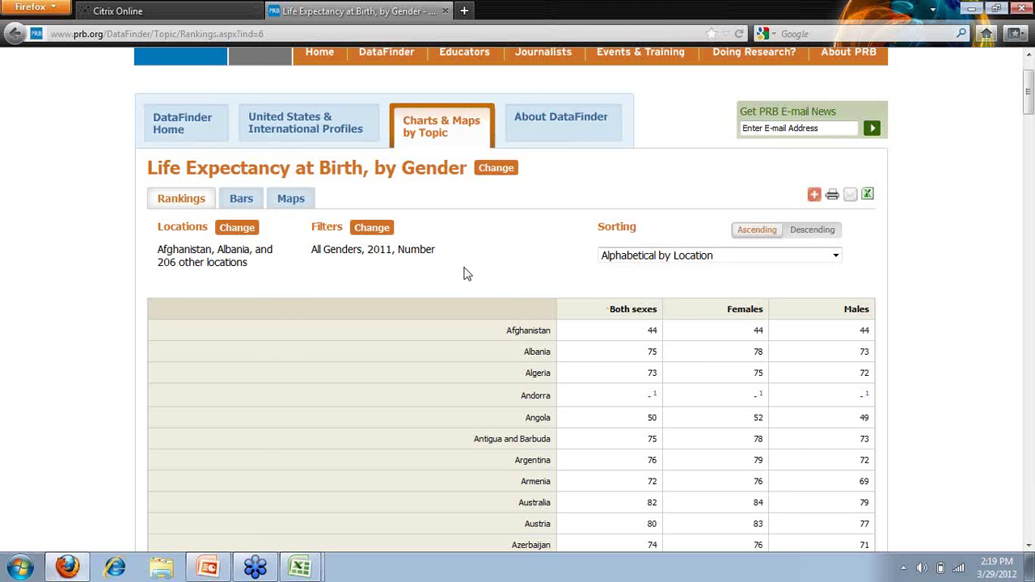
click(374, 229)
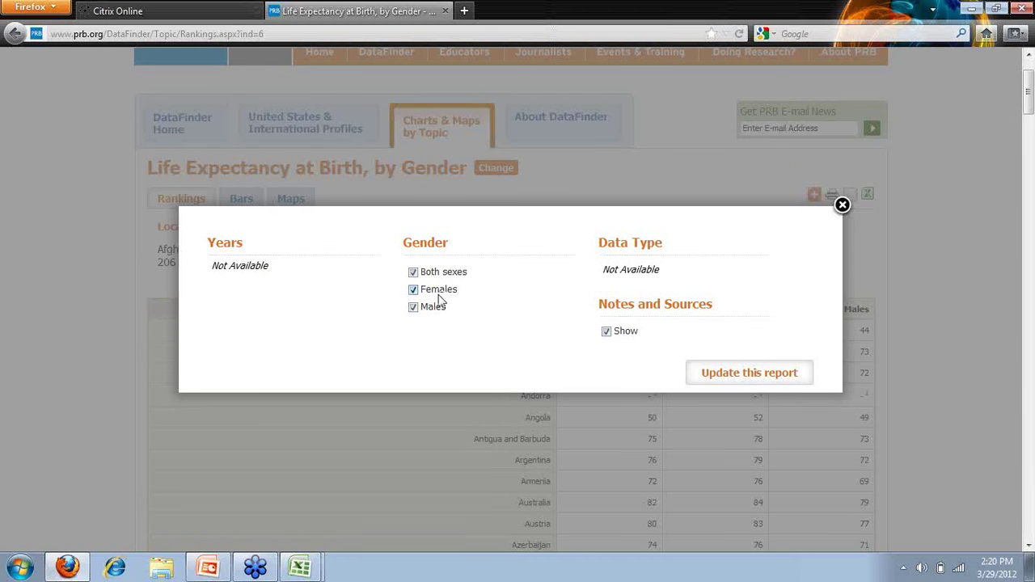
click(413, 290)
click(414, 308)
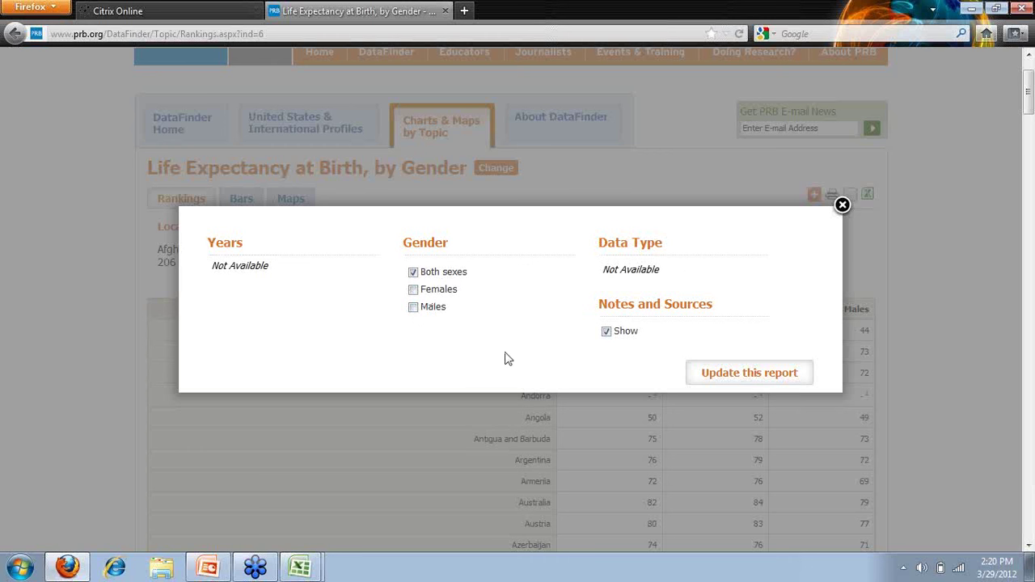
click(728, 377)
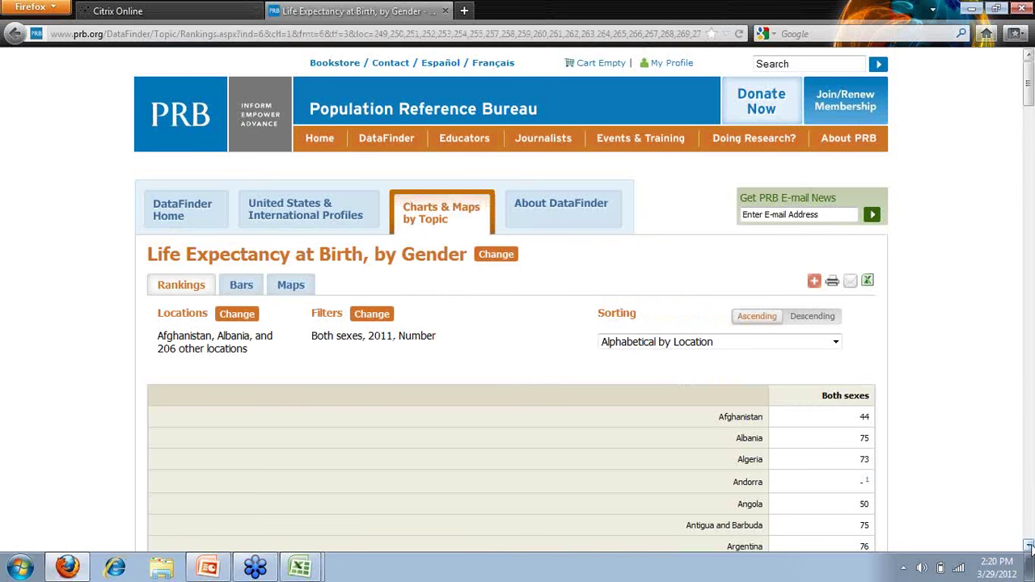
Export the filtered life expectancy rankings as a CSV file and open it in Microsoft Office Excel.
click(1030, 547)
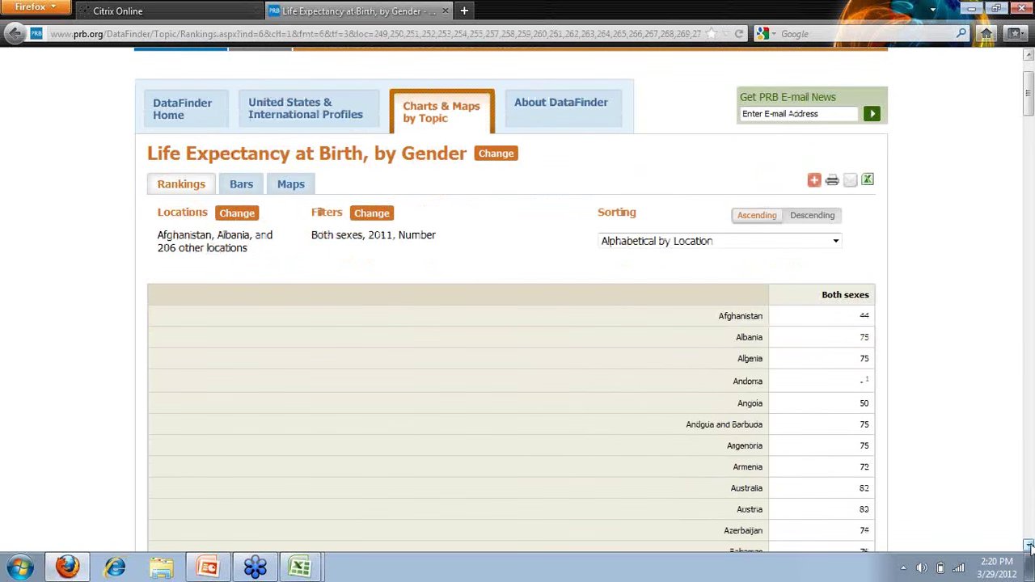
click(869, 180)
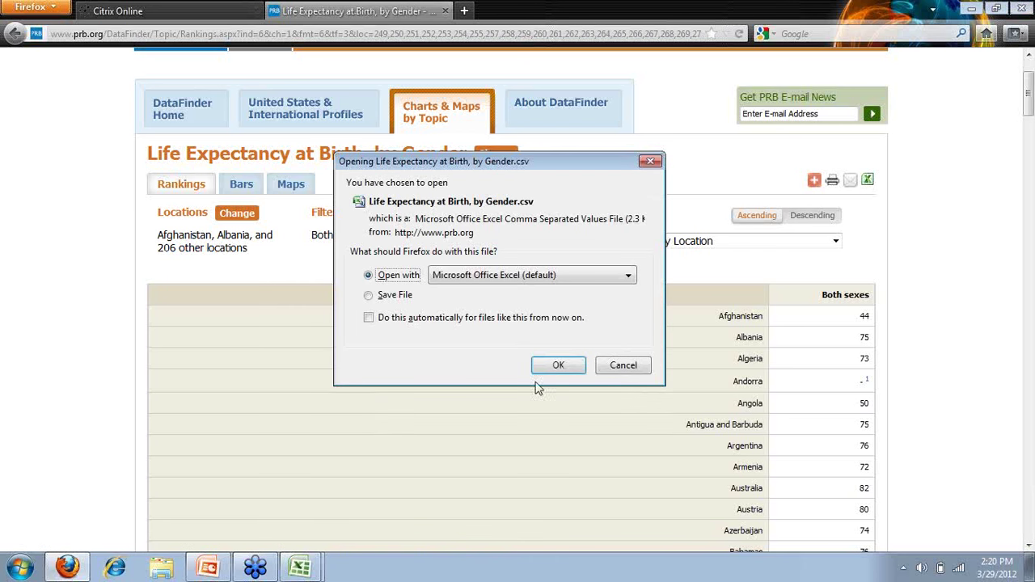
click(546, 372)
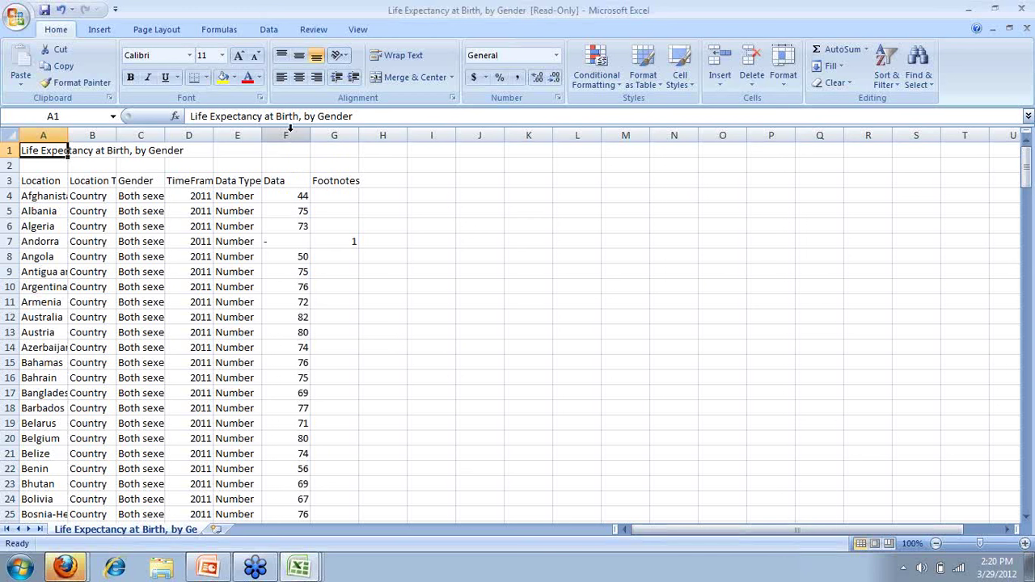
Examine the life expectancy Data column and the source and footnotes at the end of the sheet.
click(286, 135)
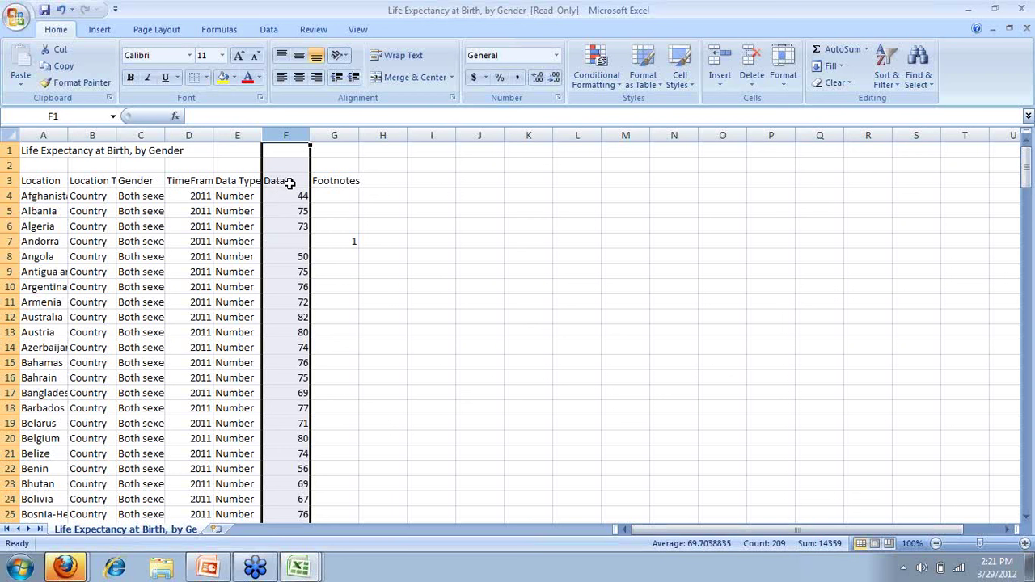
click(297, 180)
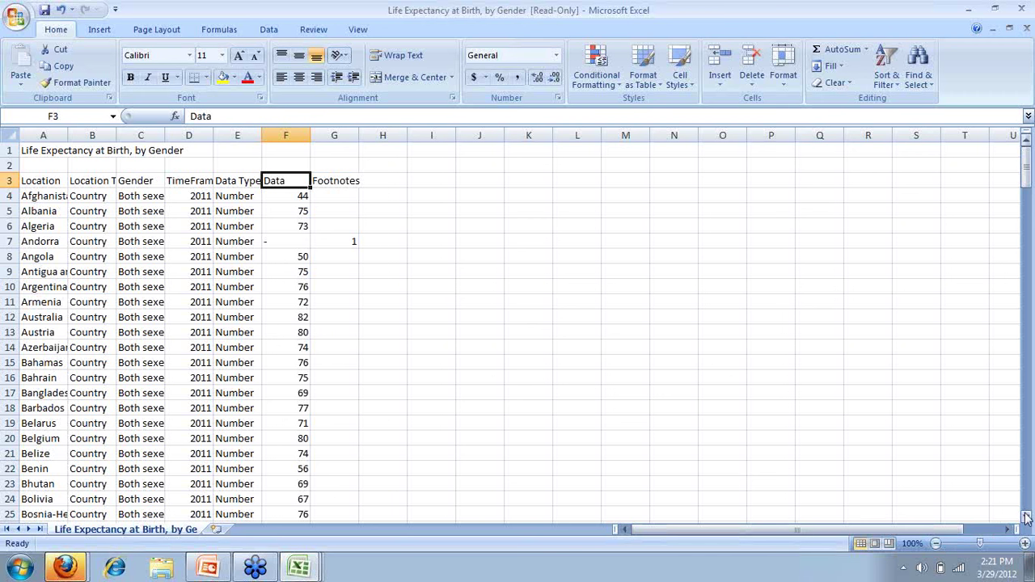
drag(1026, 518, 1026, 518)
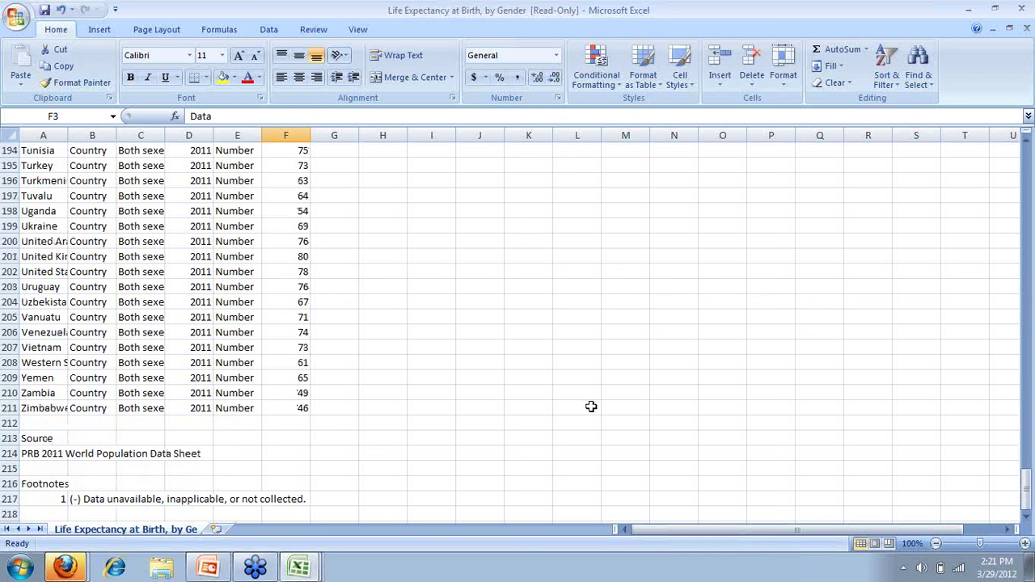
Copy the life expectancy Data column F3:F211, header included, into the GNI PPP Per Capita (US$) workbook starting at C3.
shift+click(286, 409)
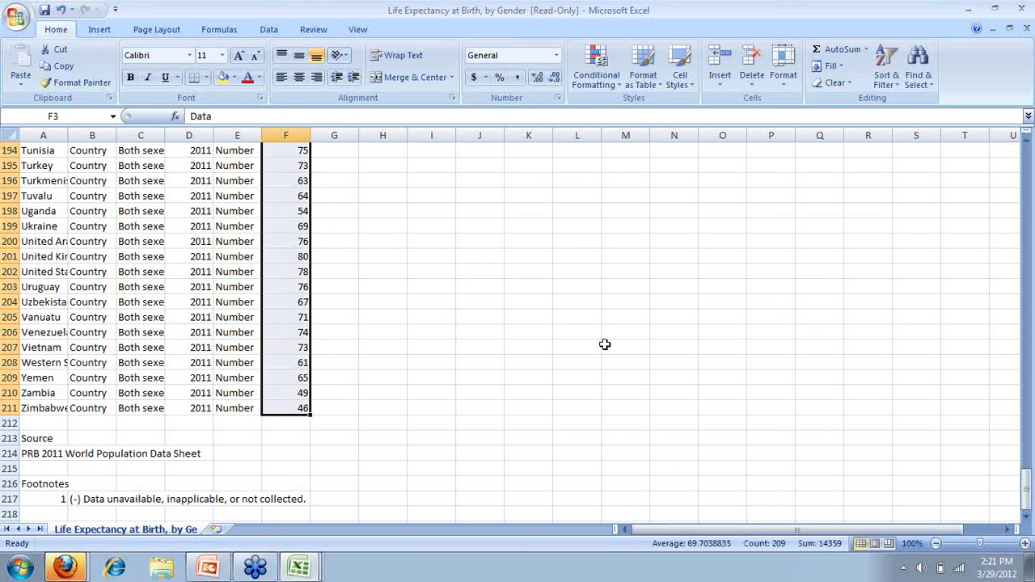
click(1025, 160)
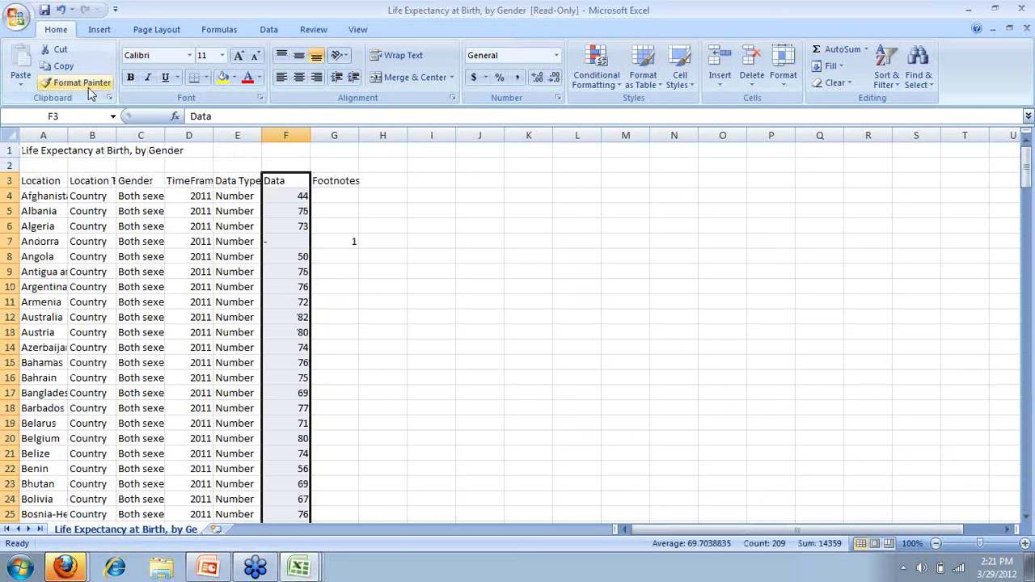
click(57, 68)
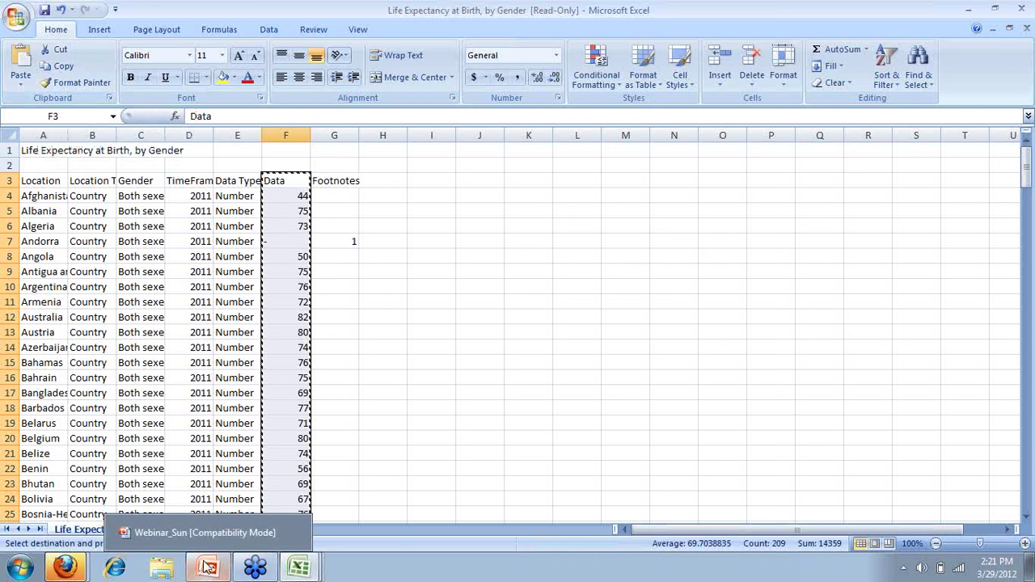
mouse_move(271, 572)
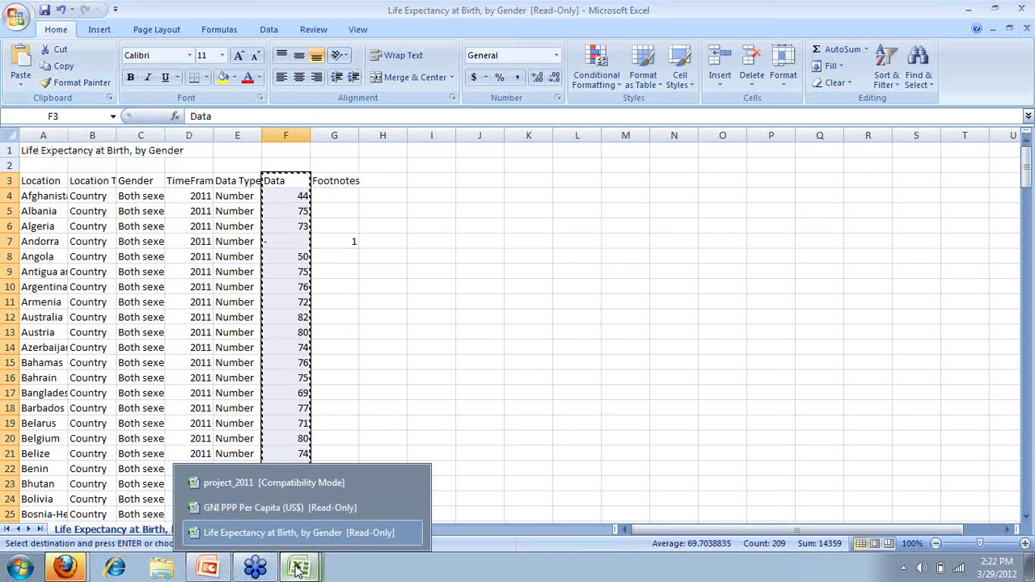
click(240, 507)
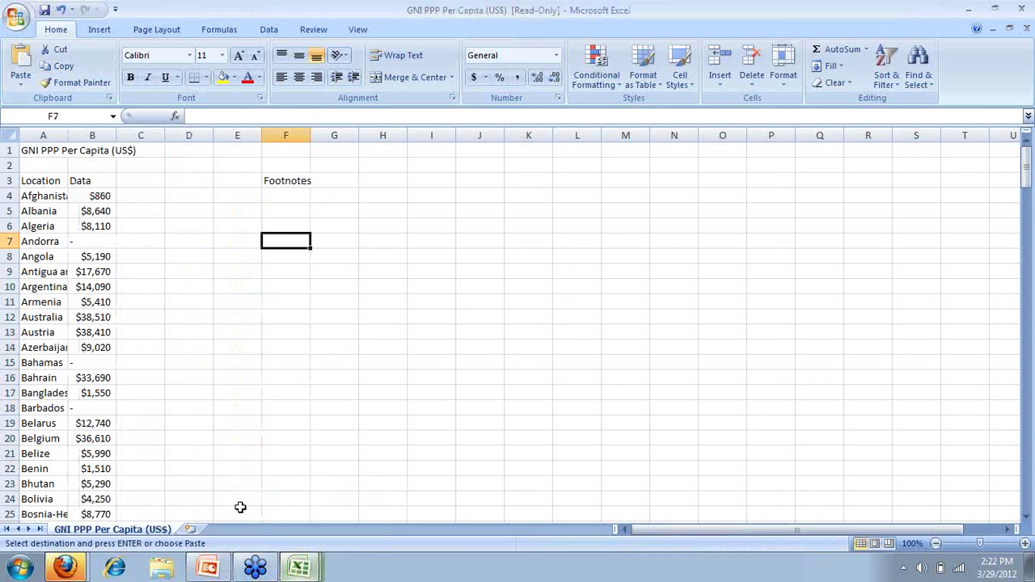
click(151, 182)
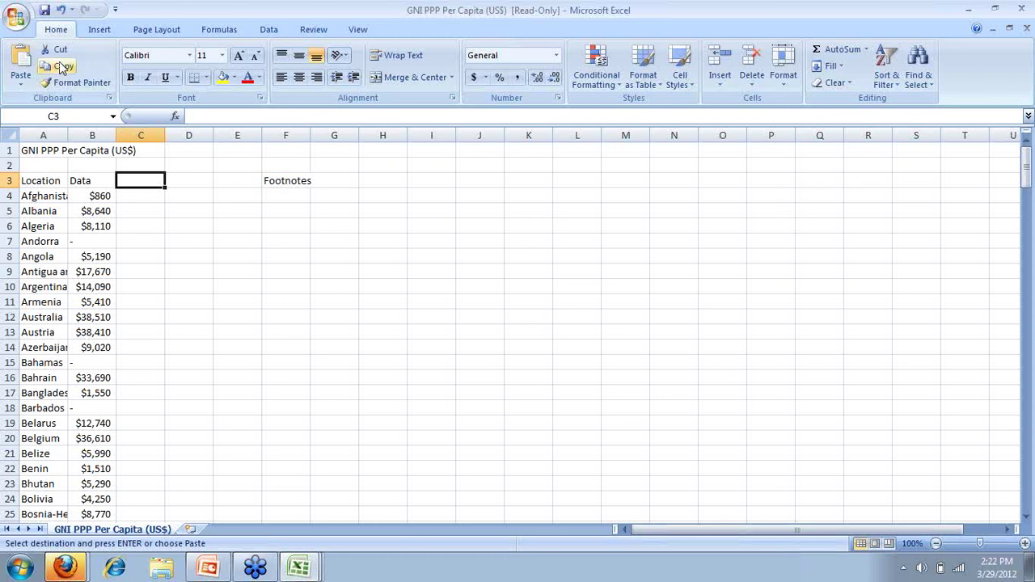
click(21, 60)
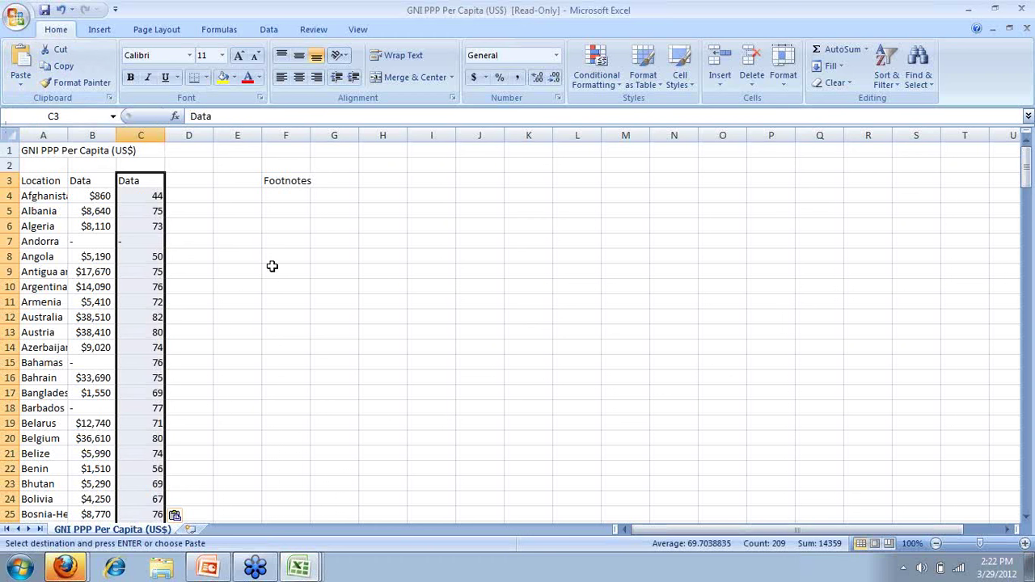
Delete the entire Andorra row, which has no GNI or life expectancy data, from the combined sheet.
click(39, 209)
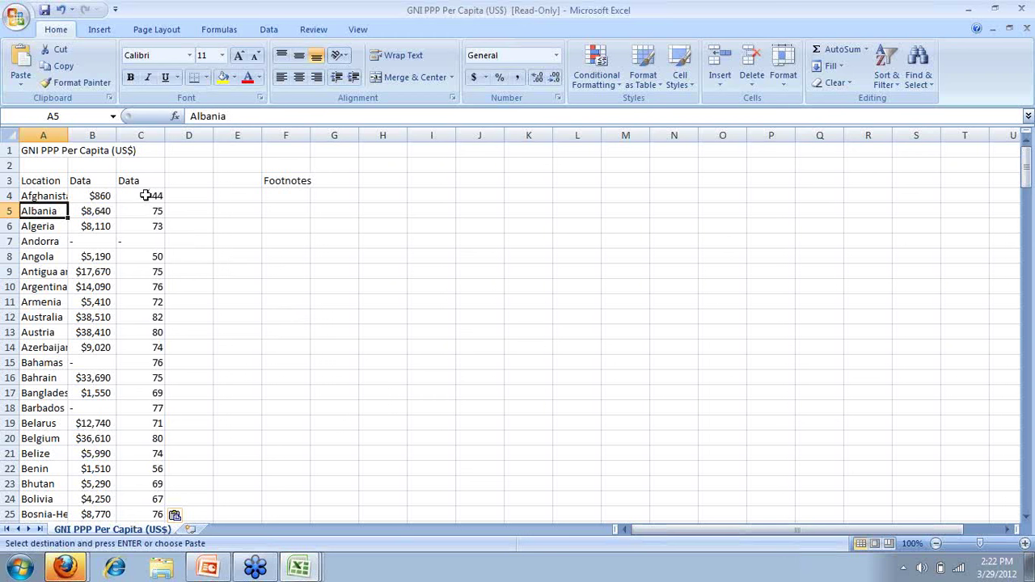
click(144, 196)
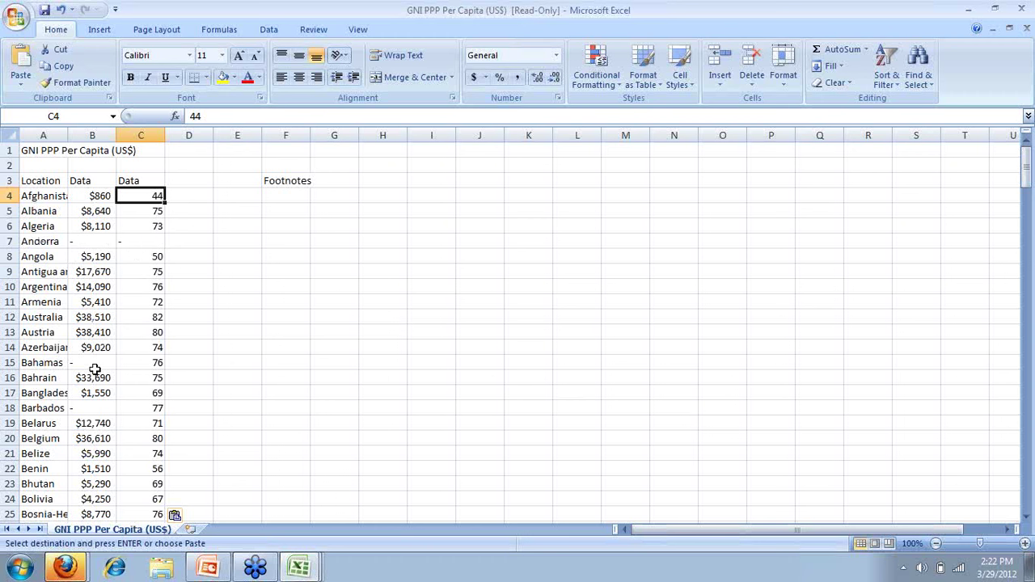
click(10, 241)
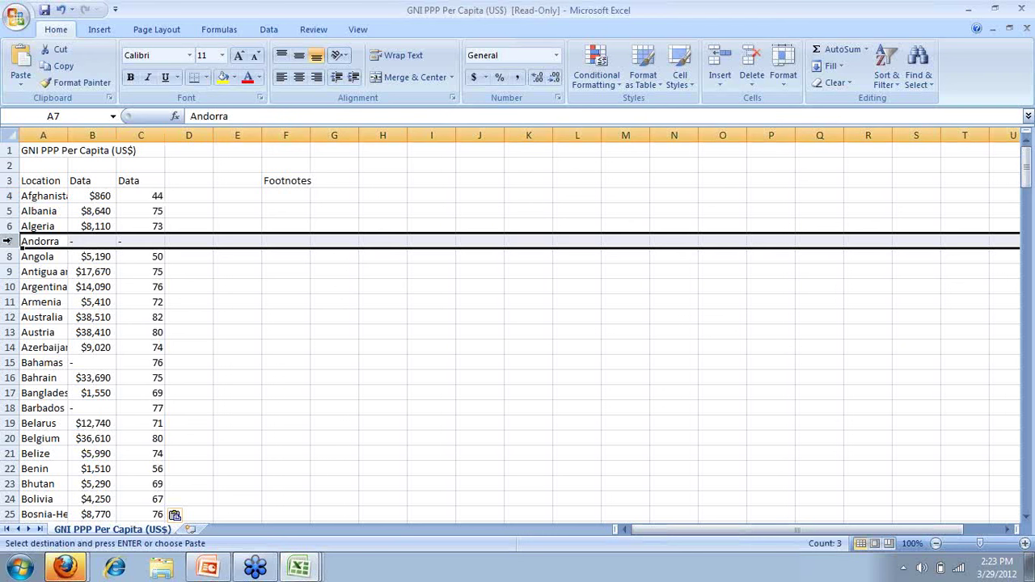
right_click(8, 241)
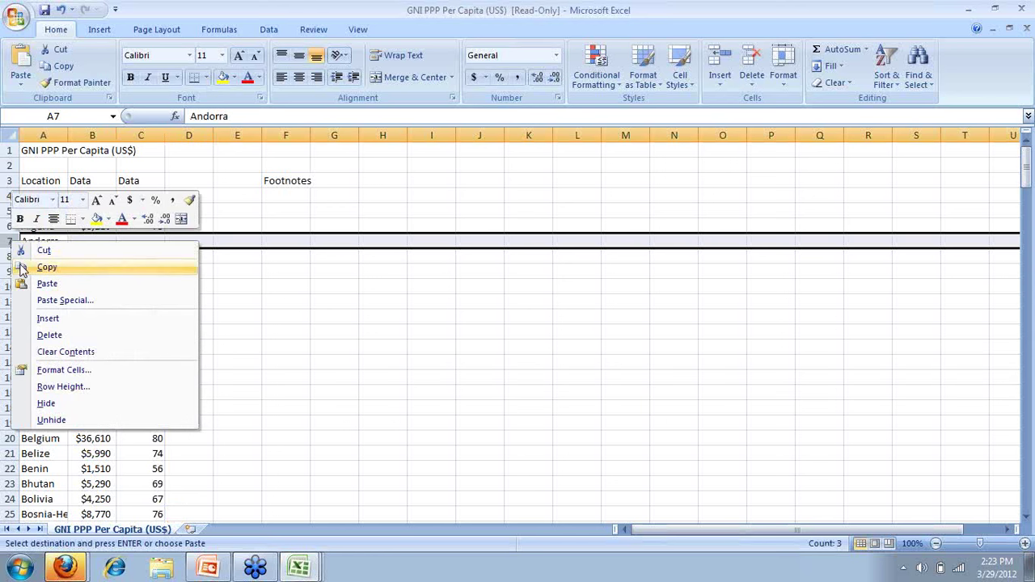
click(77, 336)
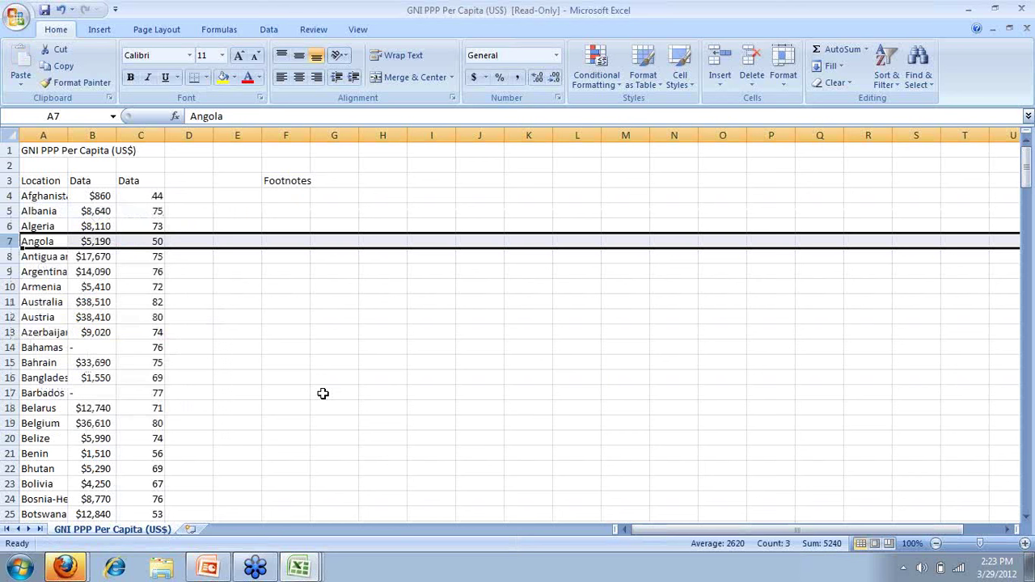
Switch to the project_2011 workbook and examine its Location, GNI per capita and L. E. columns down to the last country.
click(299, 566)
click(231, 536)
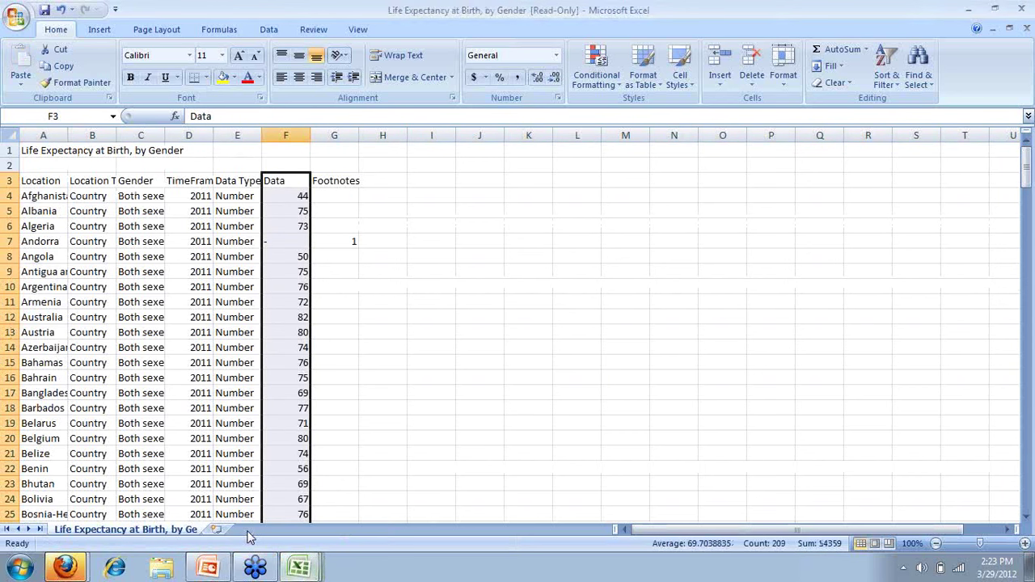
click(300, 568)
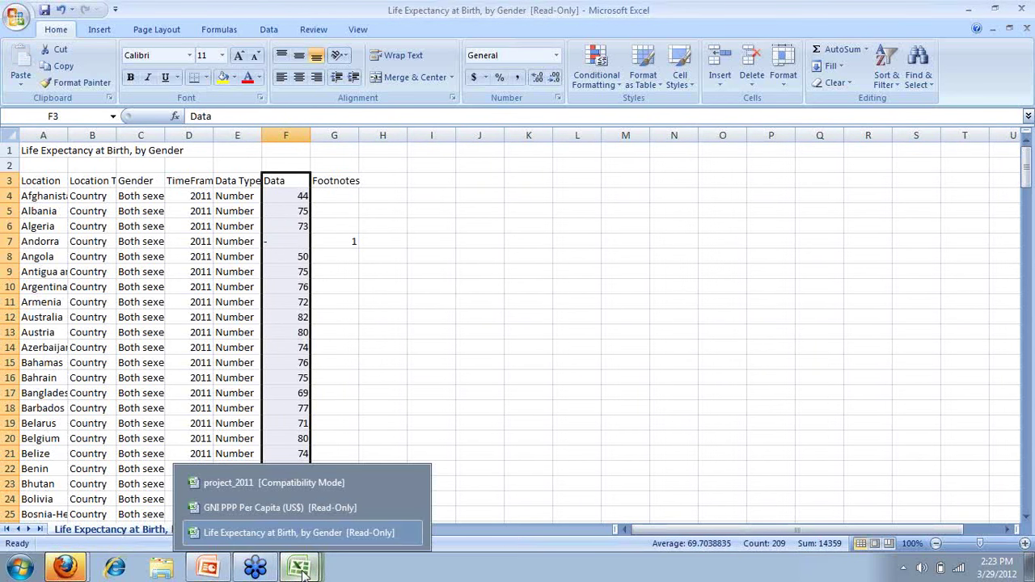
click(283, 484)
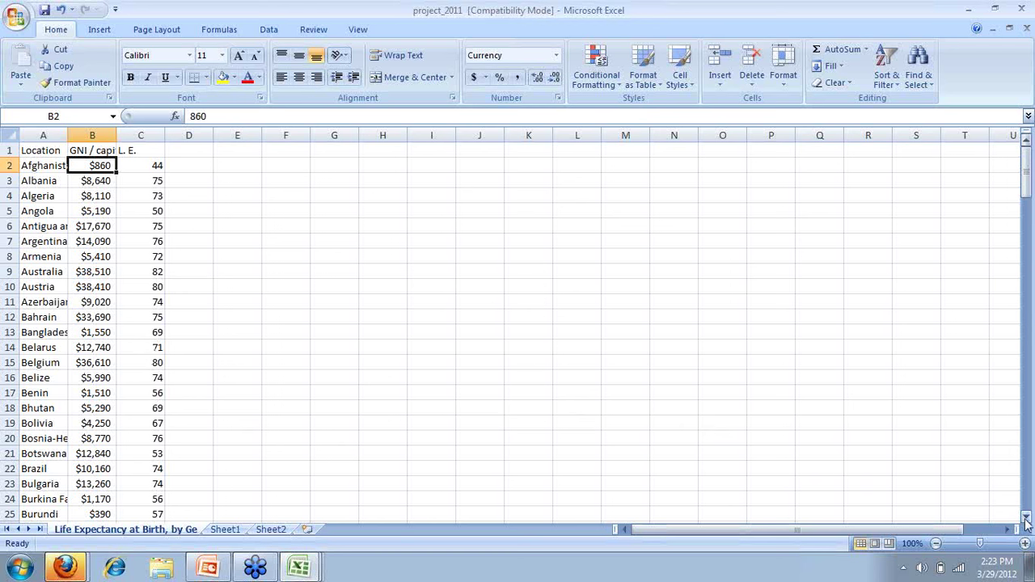
drag(1026, 518, 1026, 523)
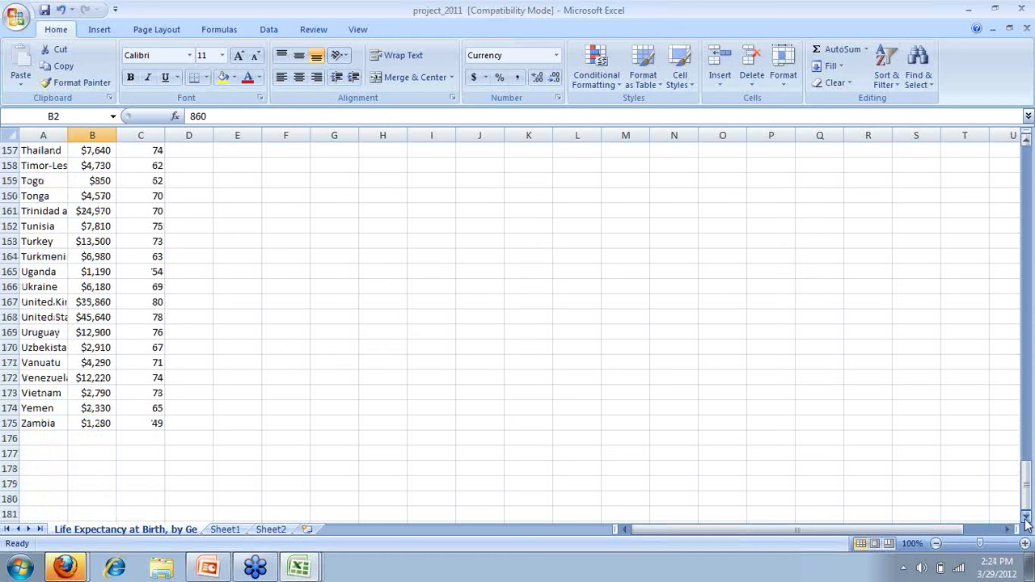
click(154, 429)
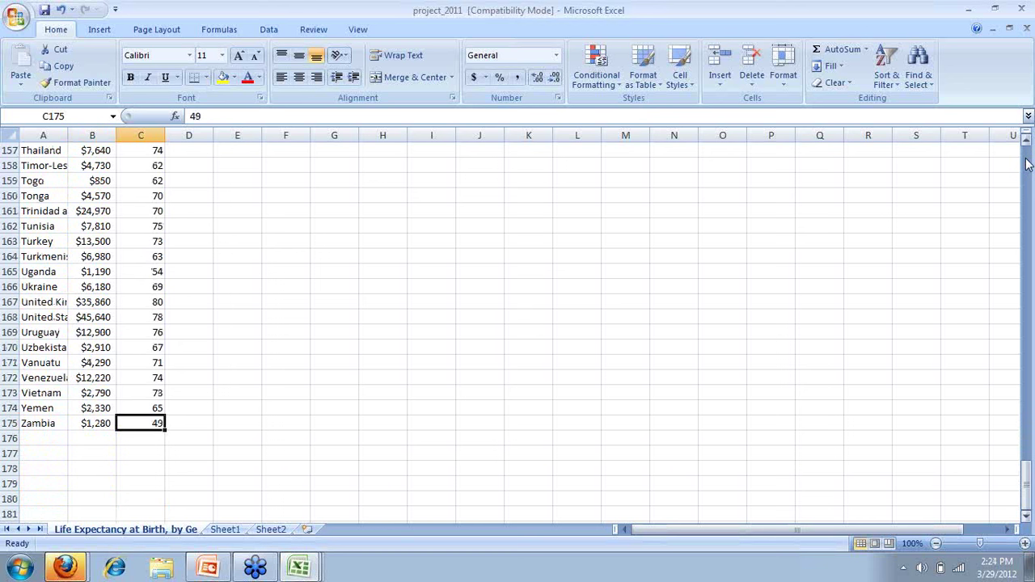
drag(1027, 164, 1028, 164)
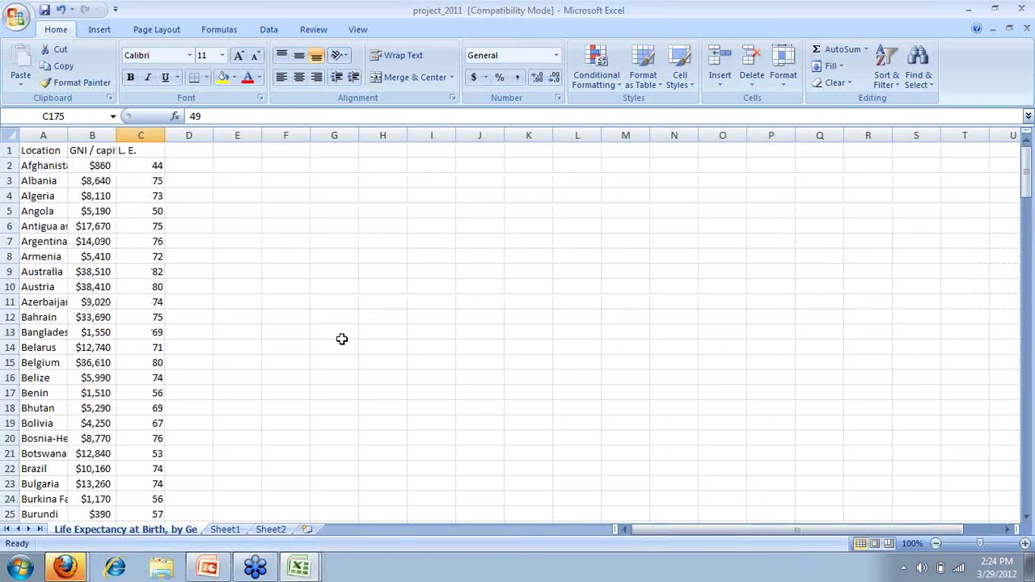
Switch to the Webinar_Sun presentation in PowerPoint and review the Procedure slides on sorting, means, correlation coefficients and the scatter plot.
mouse_move(68, 569)
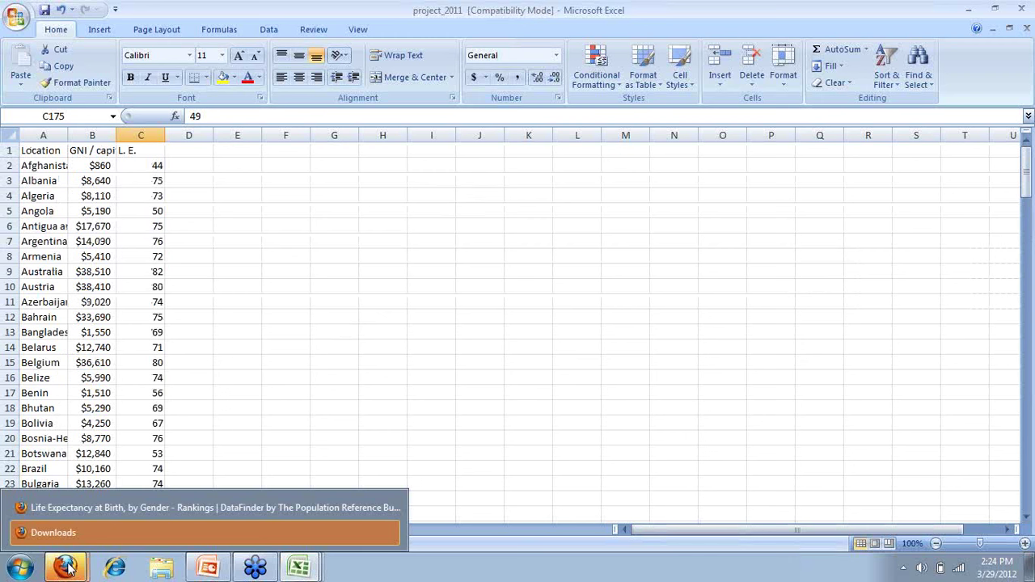
mouse_move(306, 568)
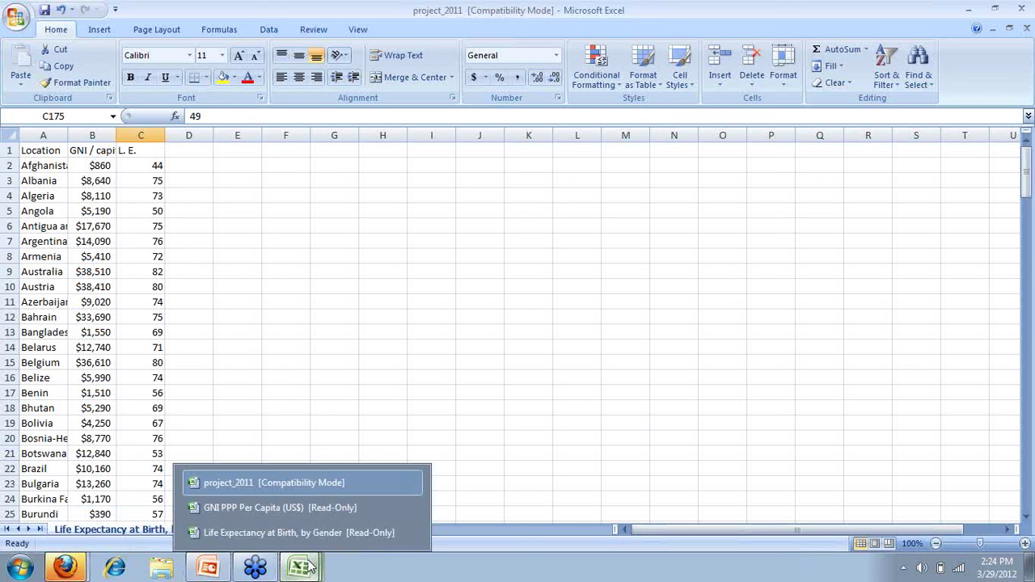
click(208, 568)
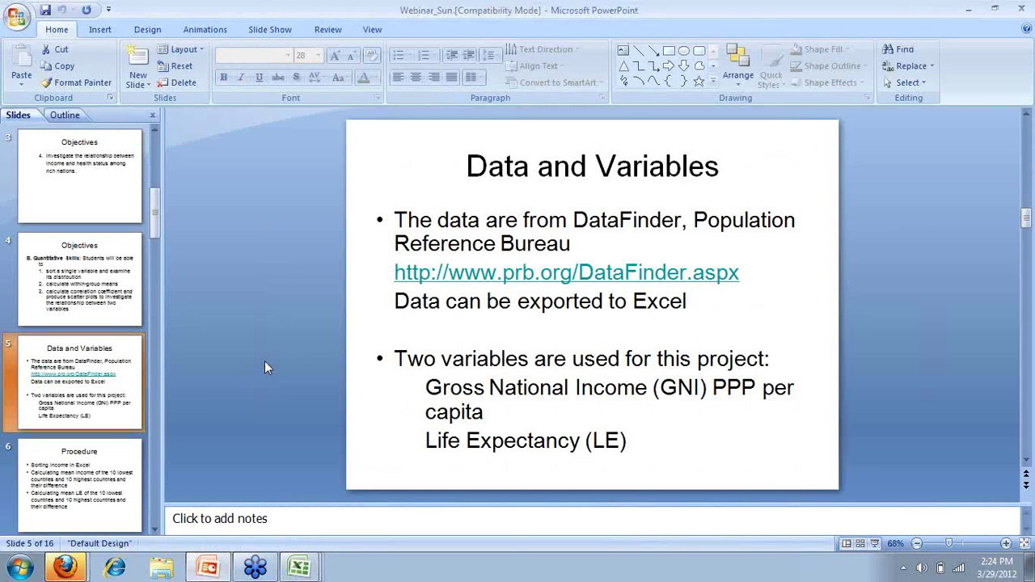
scroll(247, 279, down, 1)
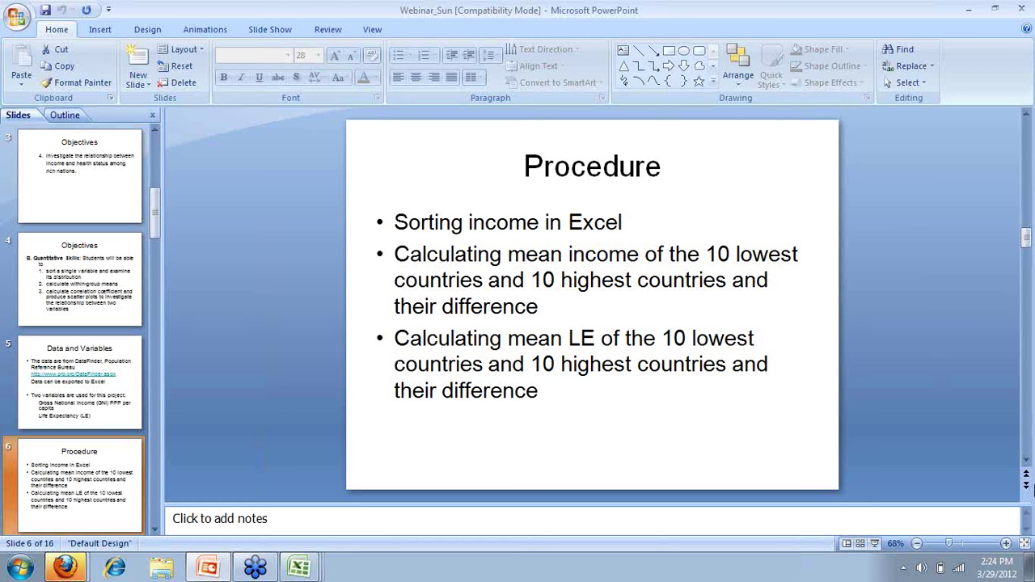
click(1028, 464)
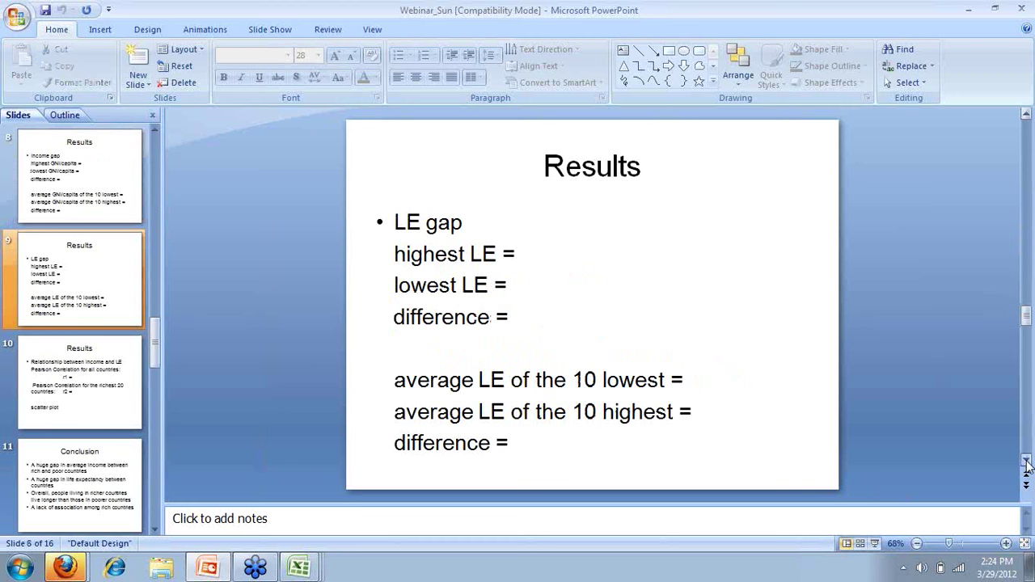
scroll(747, 395, down, 2)
scroll(750, 404, up, 3)
scroll(751, 413, up, 4)
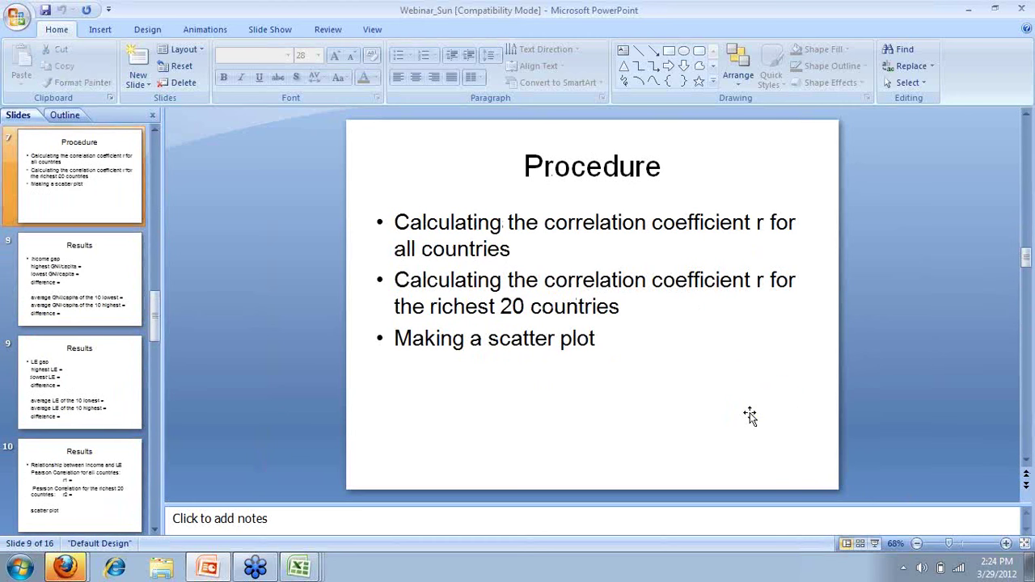
scroll(751, 414, down, 1)
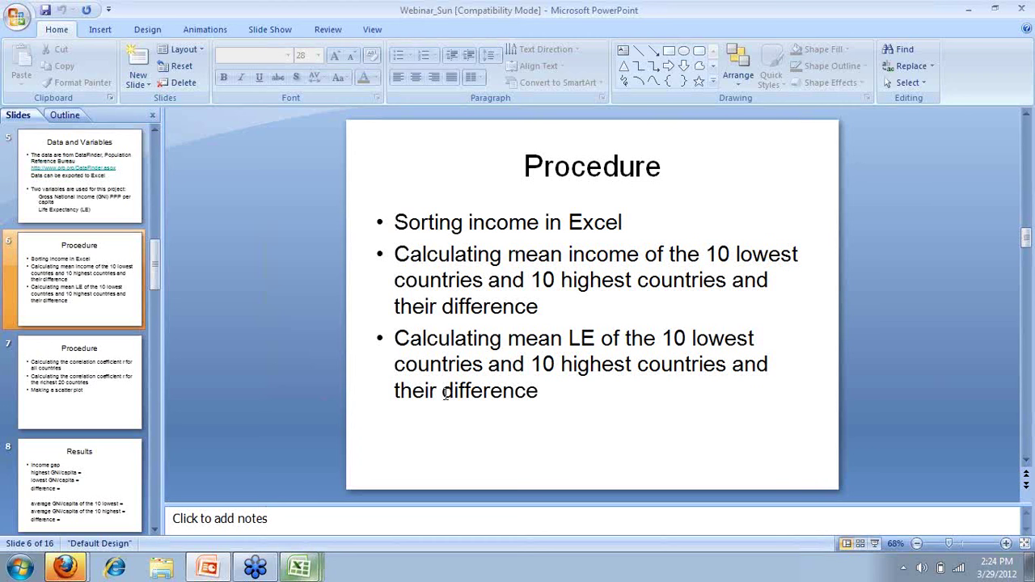
scroll(458, 379, down, 1)
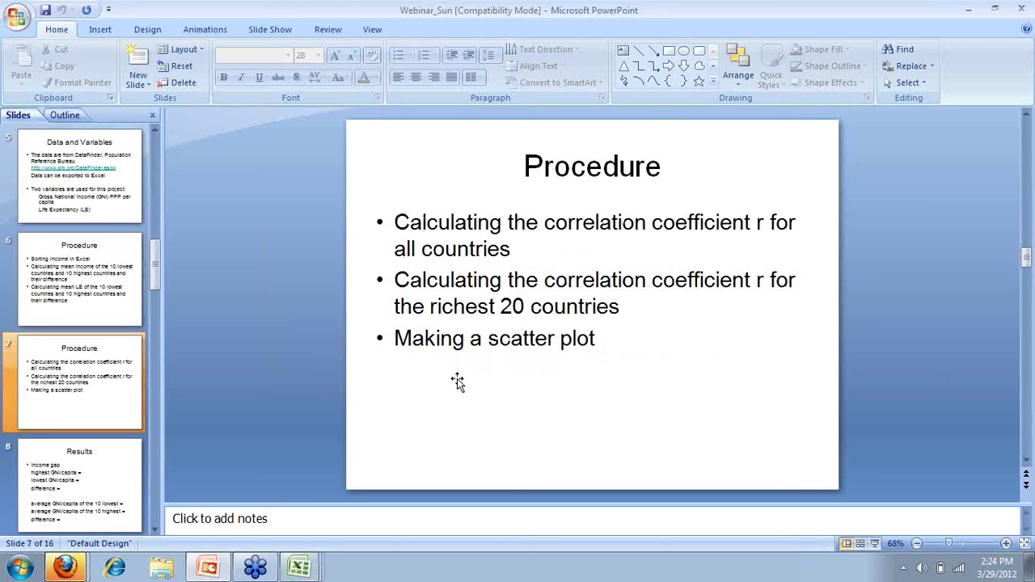
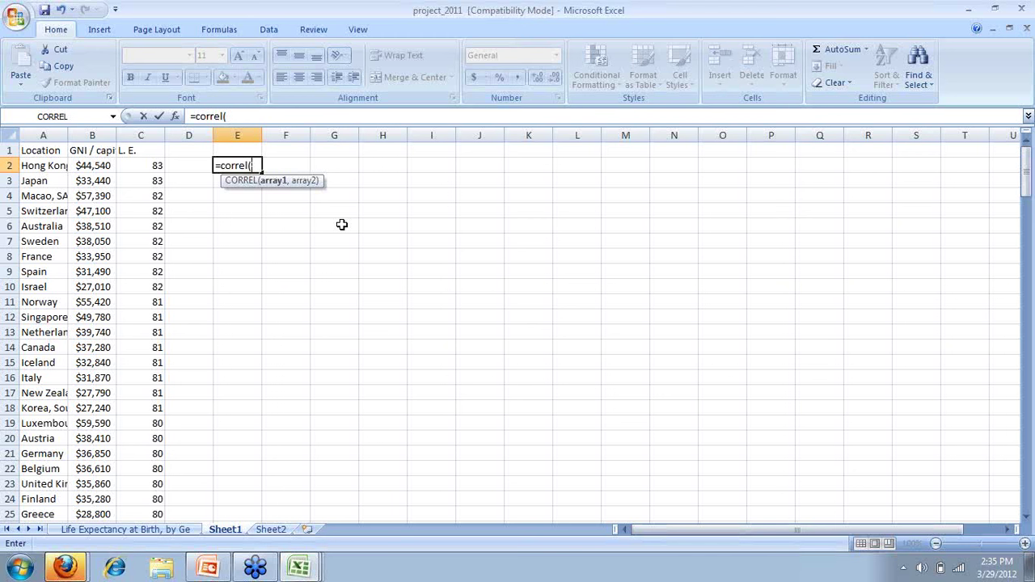
Calculate the correlation between GNI per capita and life expectancy in E2 of Sheet1 with =correl(b2..b176, c2..c176).
text(b)
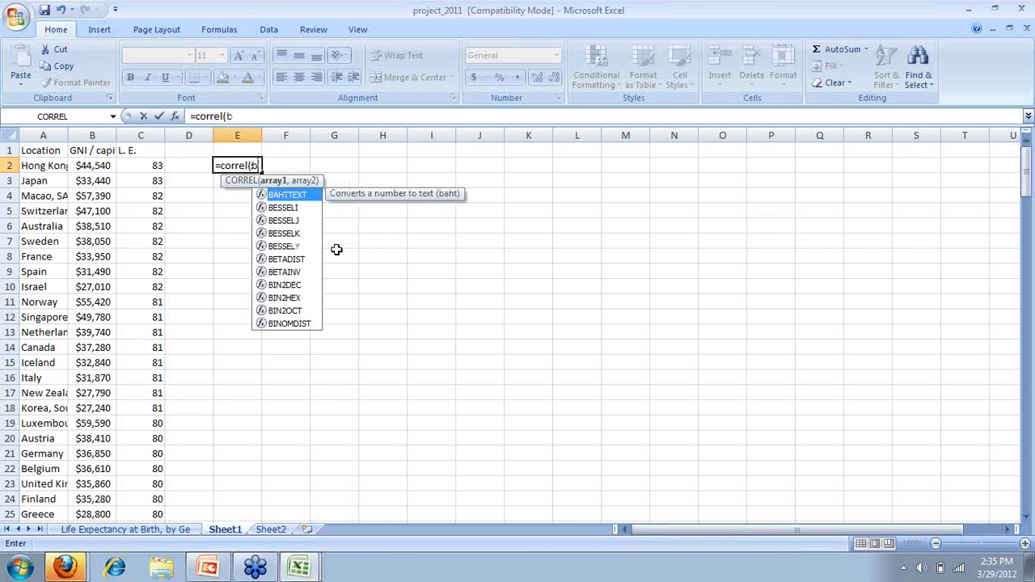
text(2:)
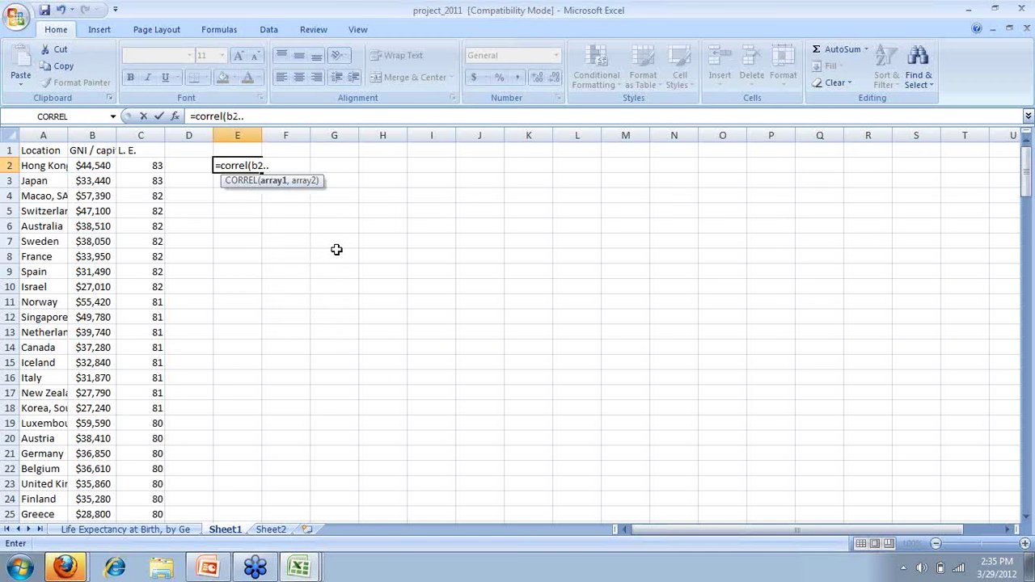
text(.b17)
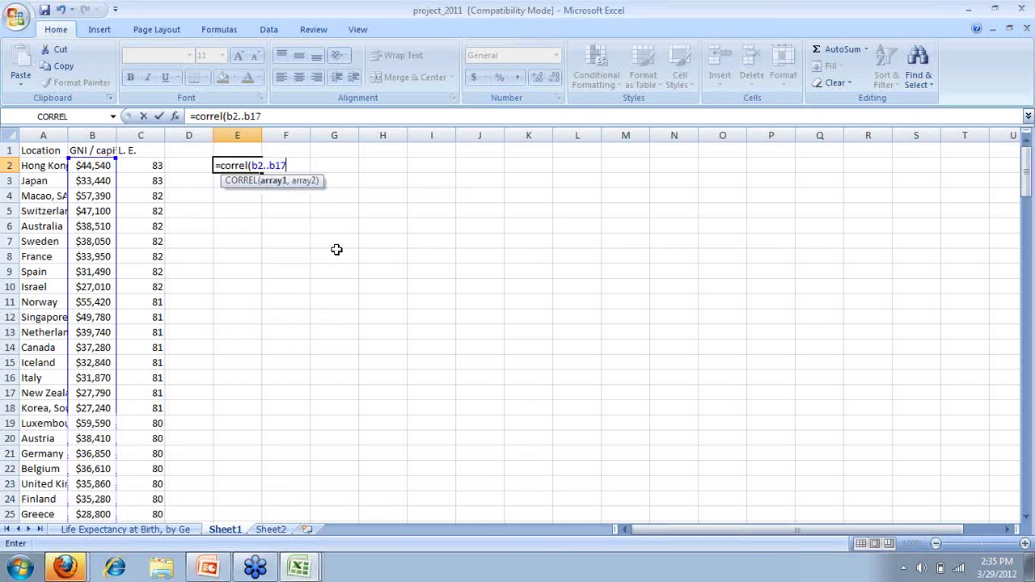
text(6)
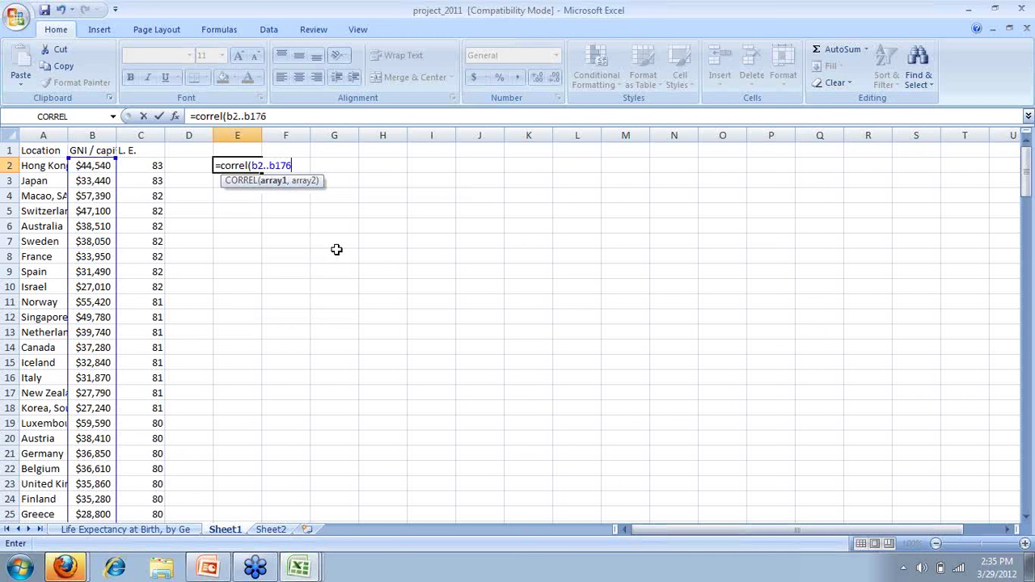
text(,c)
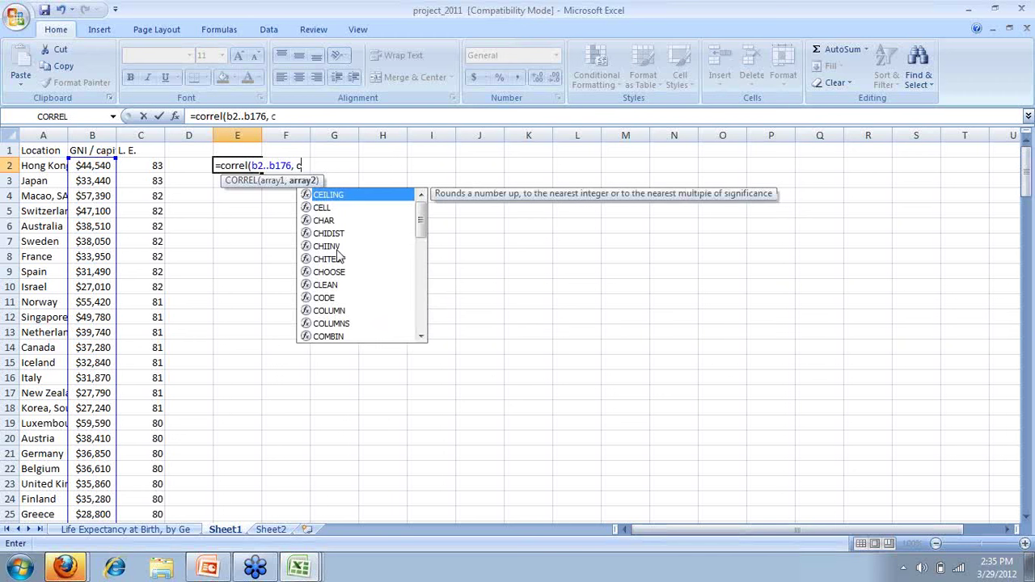
text(2..)
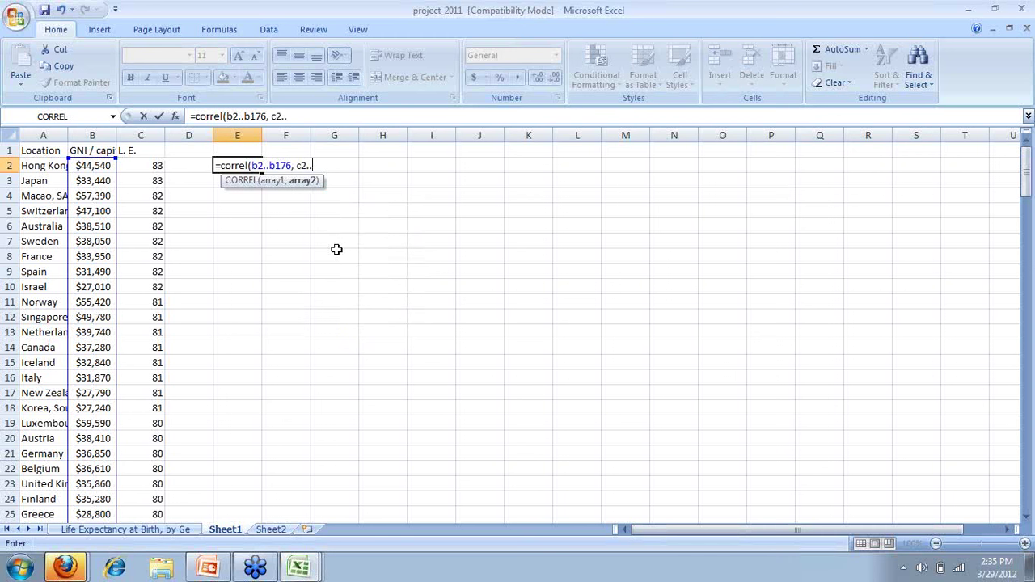
text(c176))
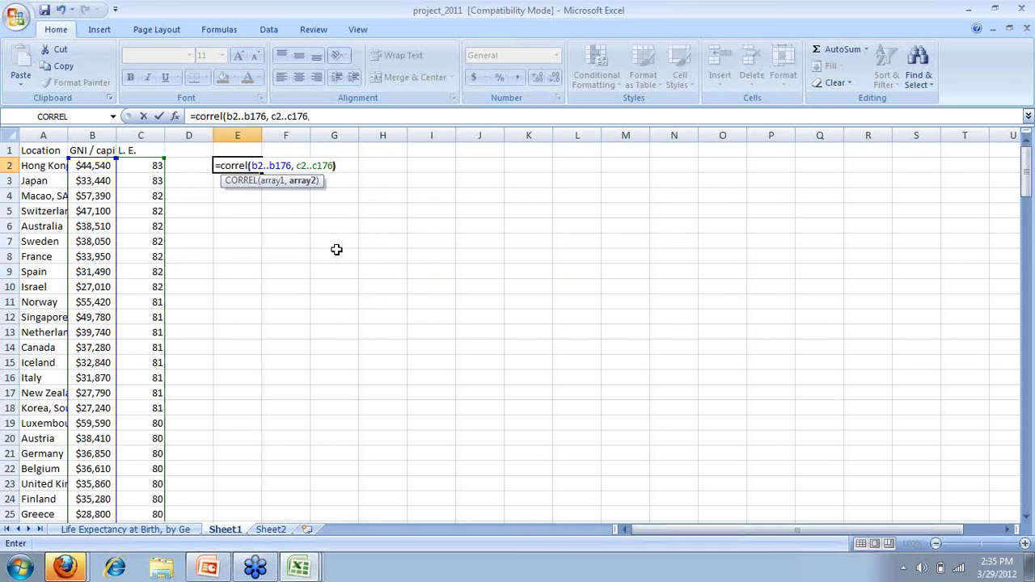
key(Return)
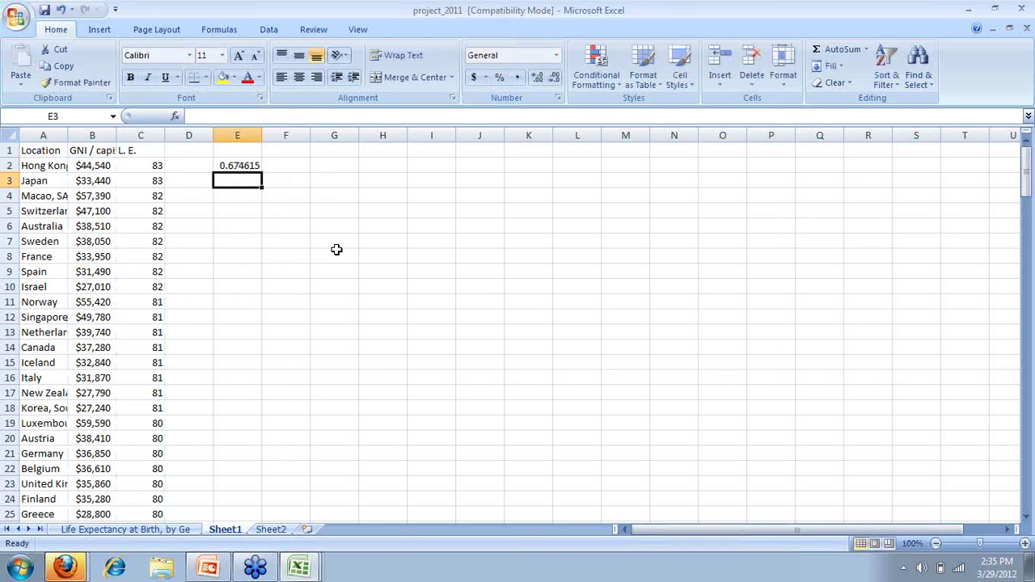
Check the correlation formula in E2, consult the Procedure slide in the Webinar_Sun presentation, and return to the project_2011 workbook.
key(Up)
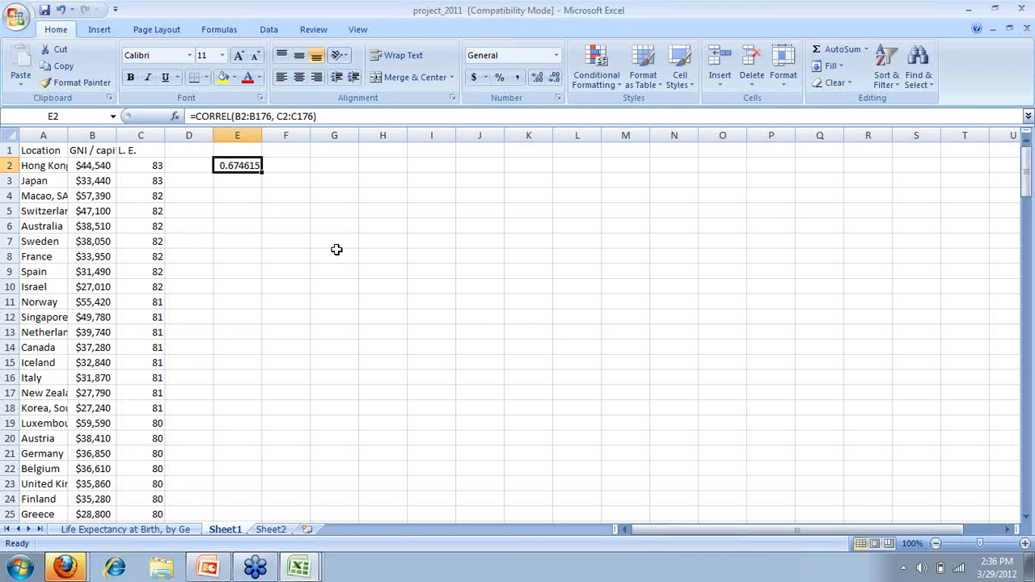
click(242, 197)
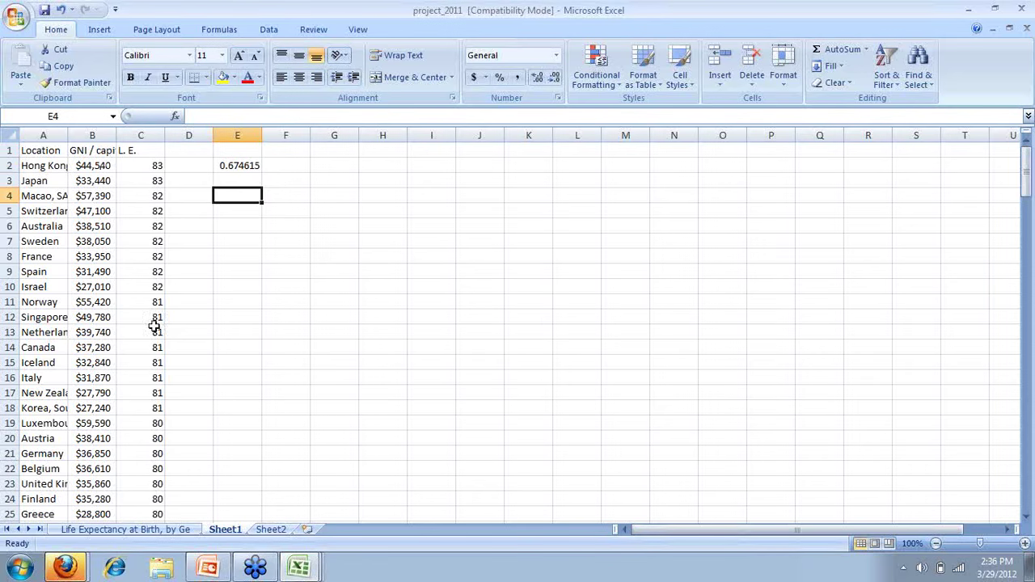
click(208, 568)
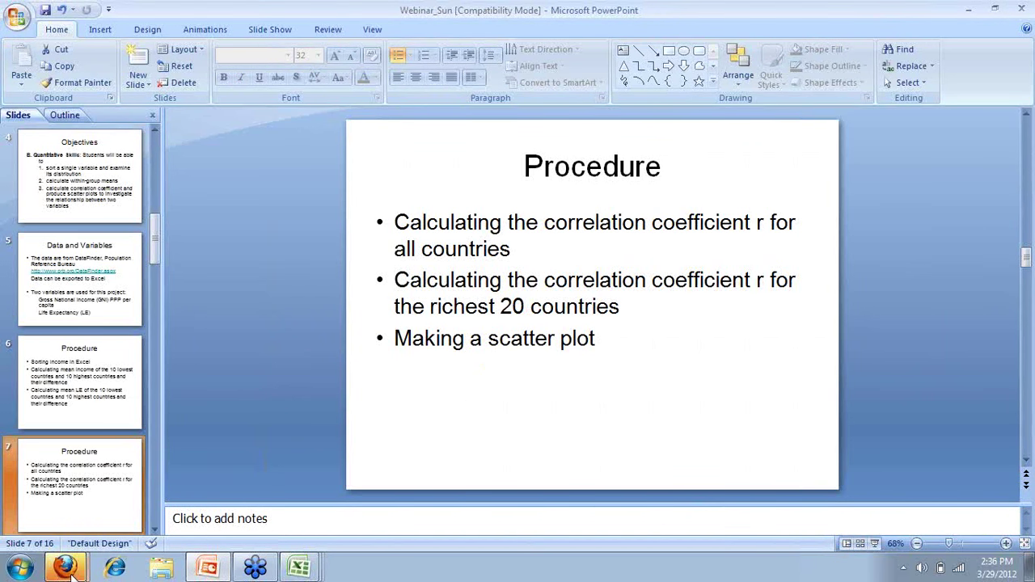
mouse_move(299, 568)
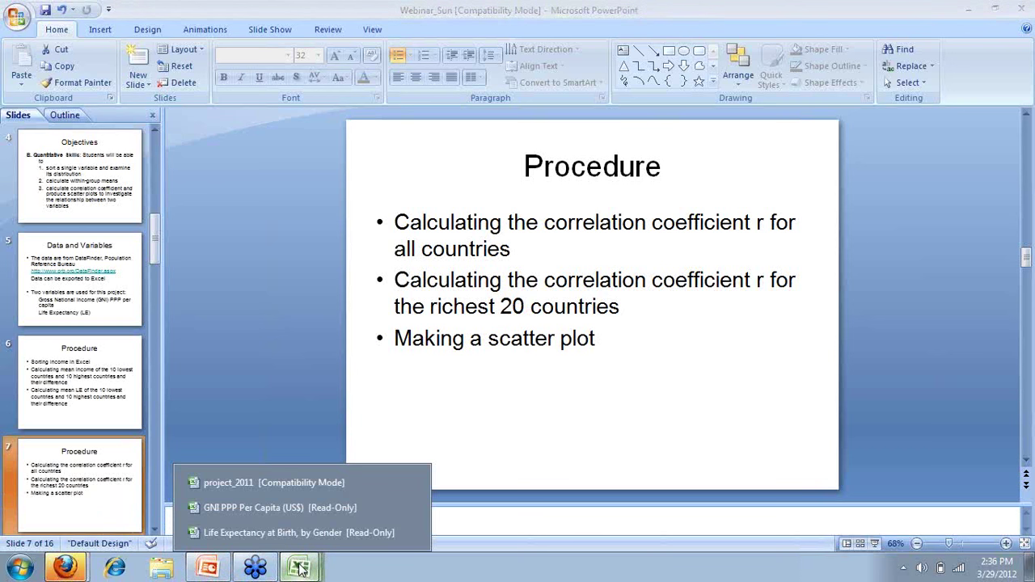
click(283, 485)
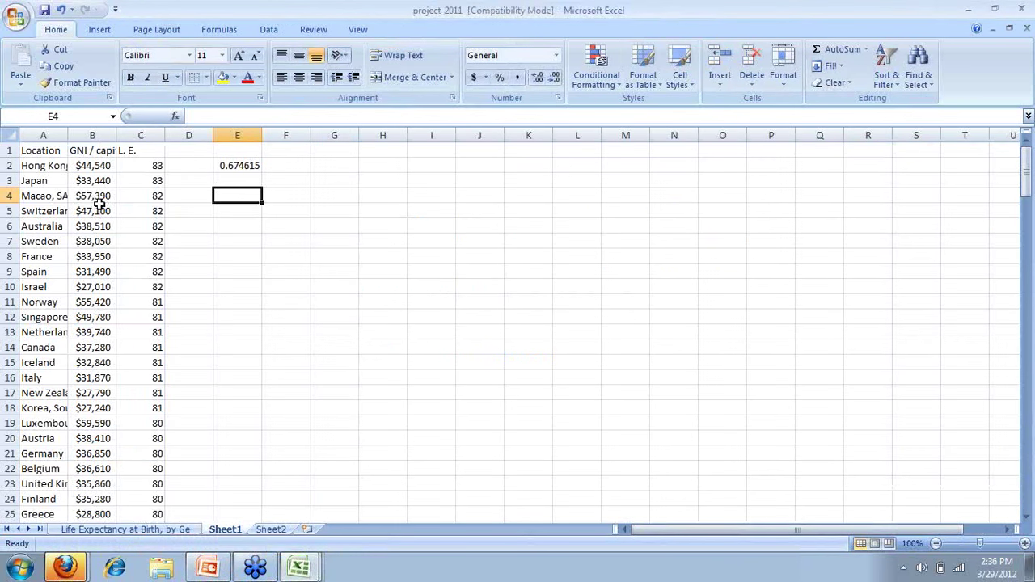
Insert a markers-only scatter chart of GNI per capita against life expectancy for all countries, using B2:C175.
click(89, 166)
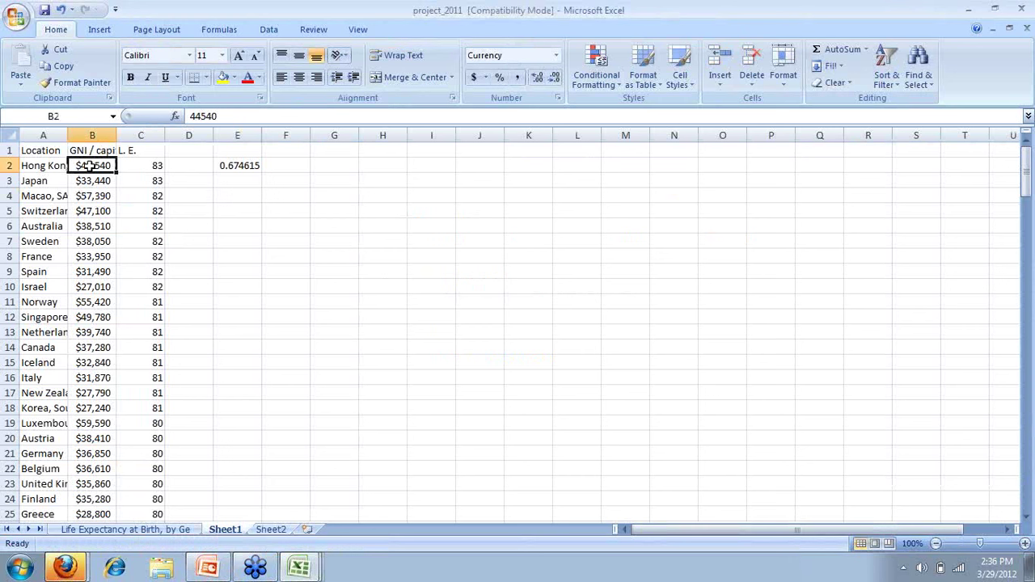
shift+click(145, 165)
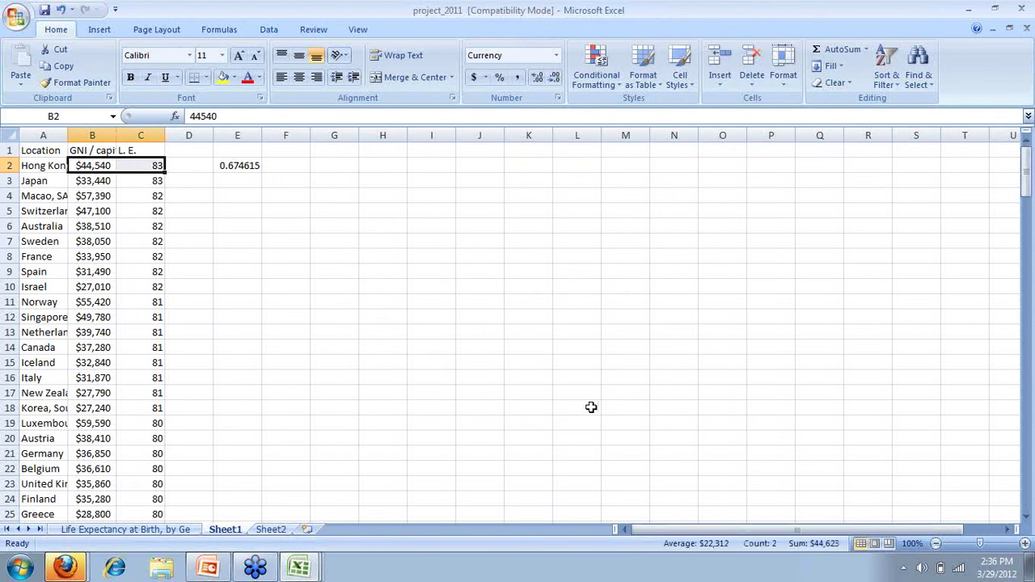
click(1026, 505)
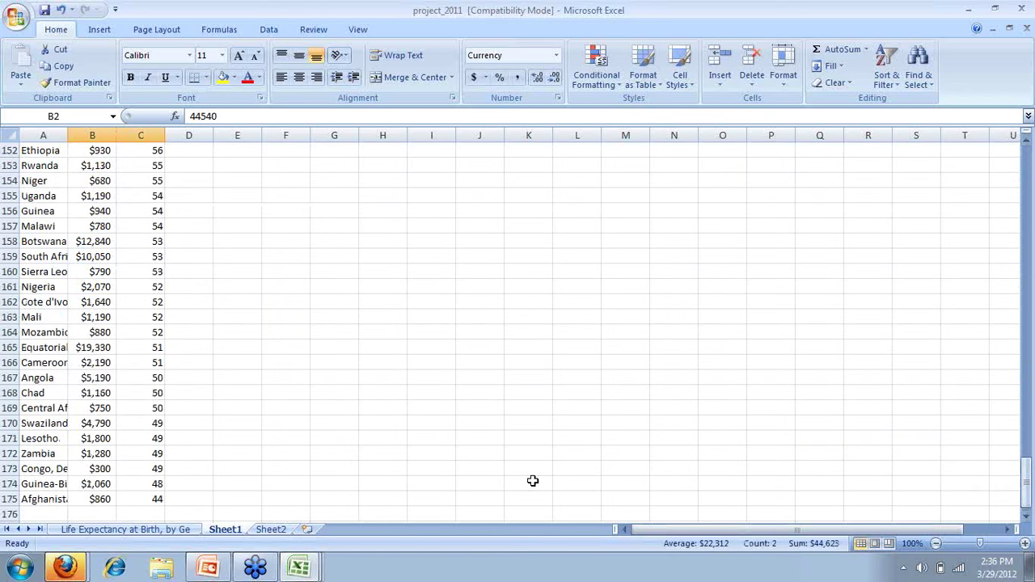
shift+click(154, 500)
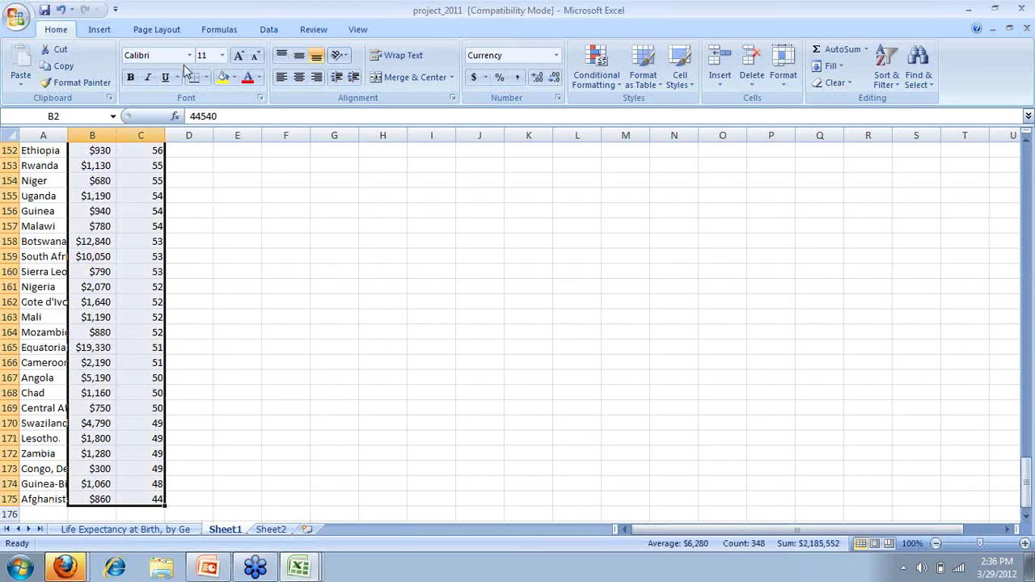
click(100, 30)
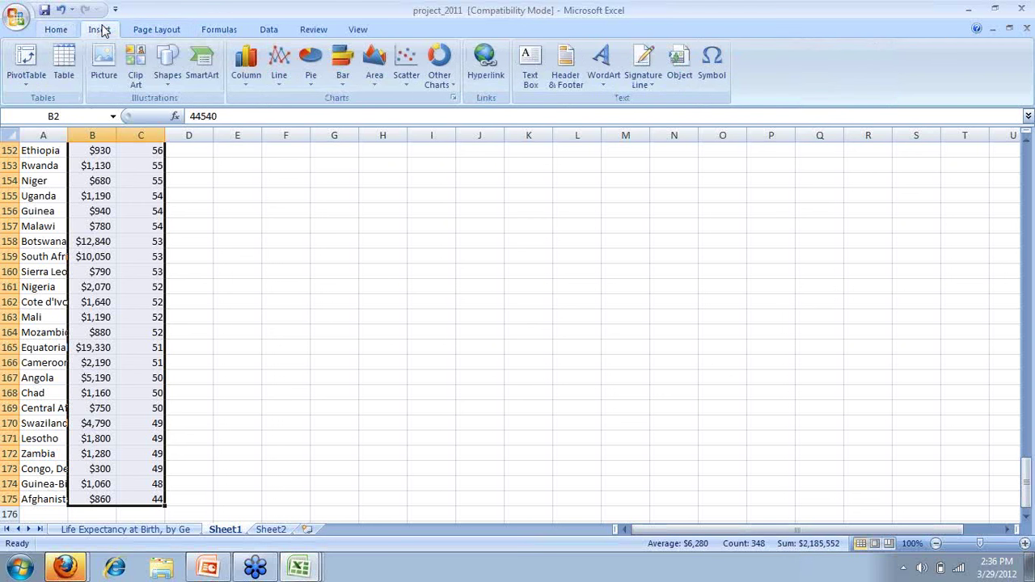
click(408, 74)
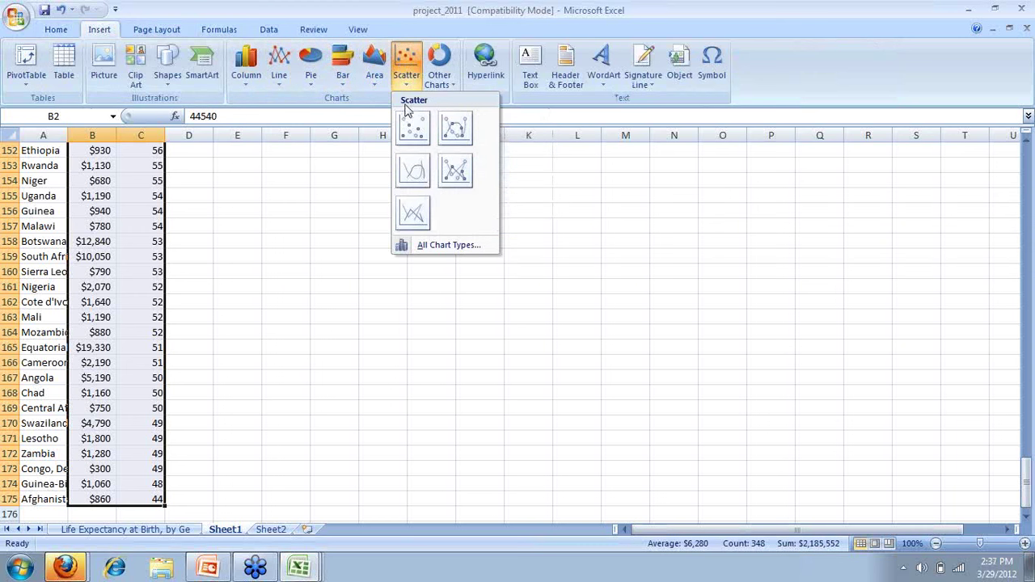
click(413, 127)
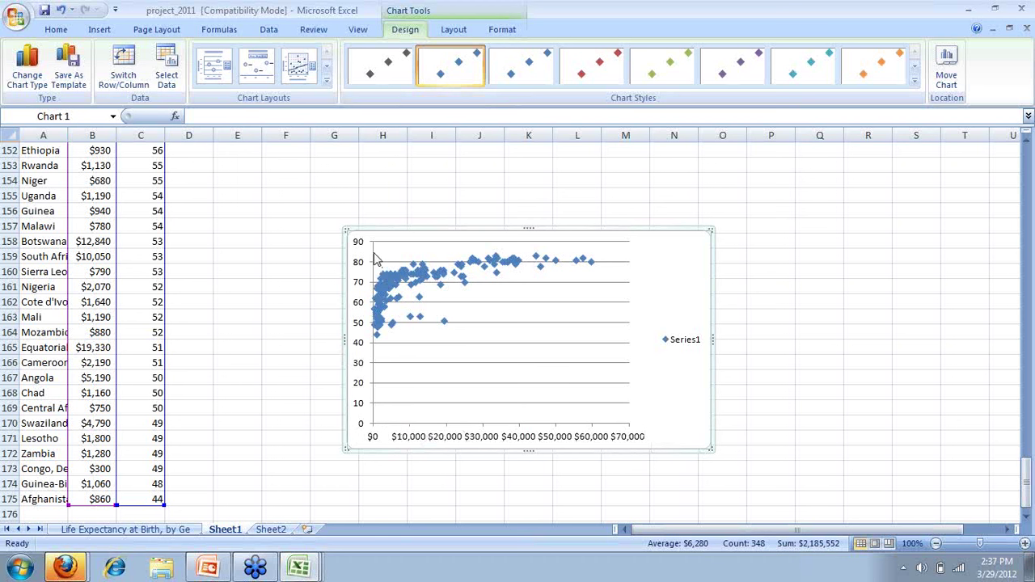
Examine the spread of points in the scatter chart, review the Procedure slide in PowerPoint, and return to the project_2011 workbook.
mouse_move(373, 332)
mouse_move(414, 278)
mouse_move(442, 269)
mouse_move(555, 266)
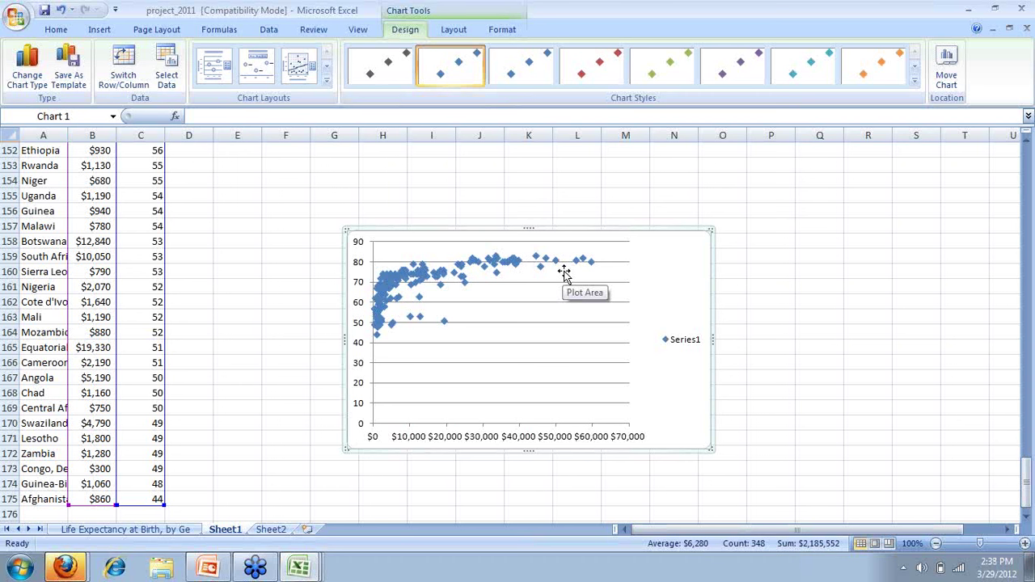
click(209, 570)
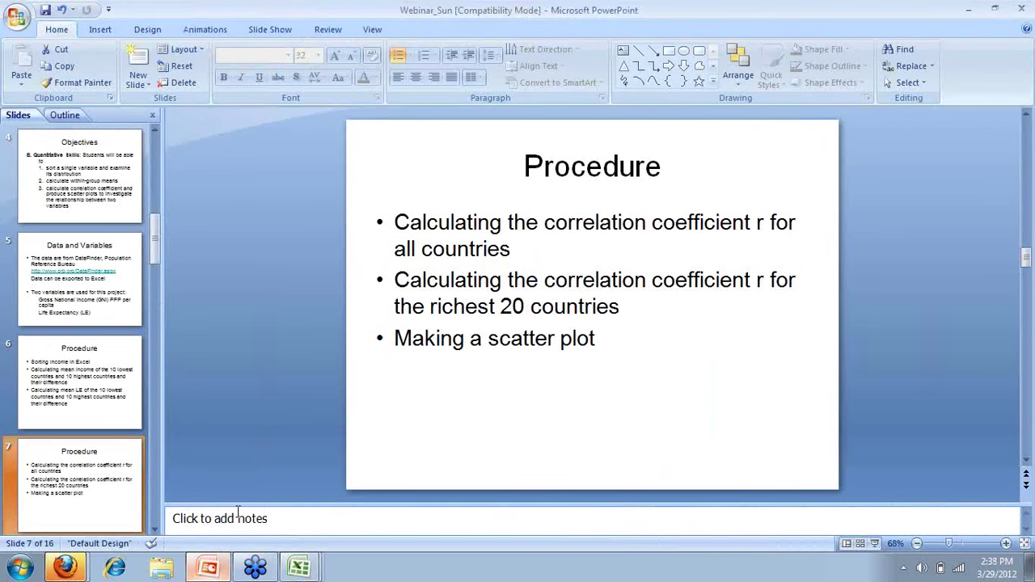
click(546, 285)
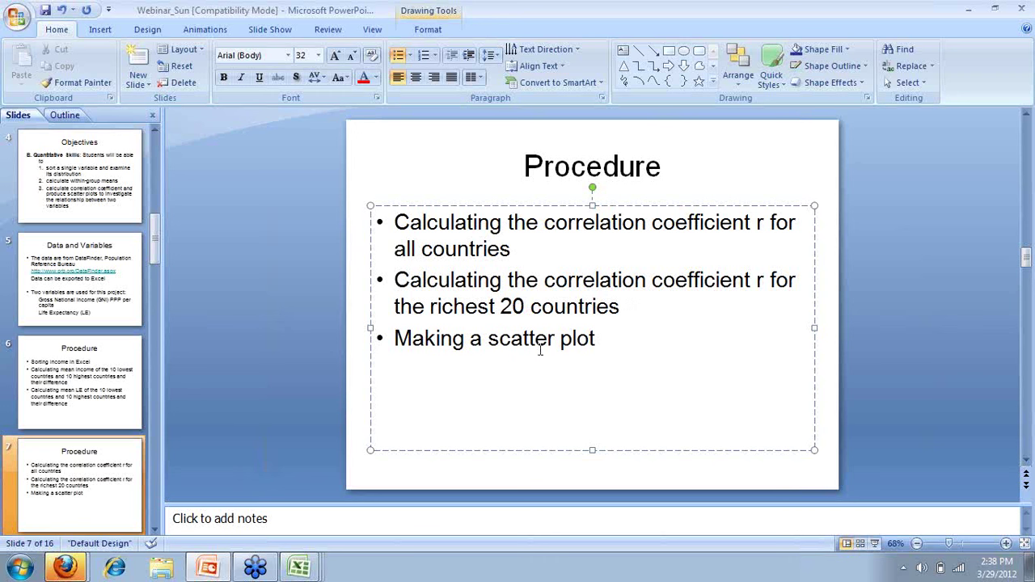
mouse_move(299, 570)
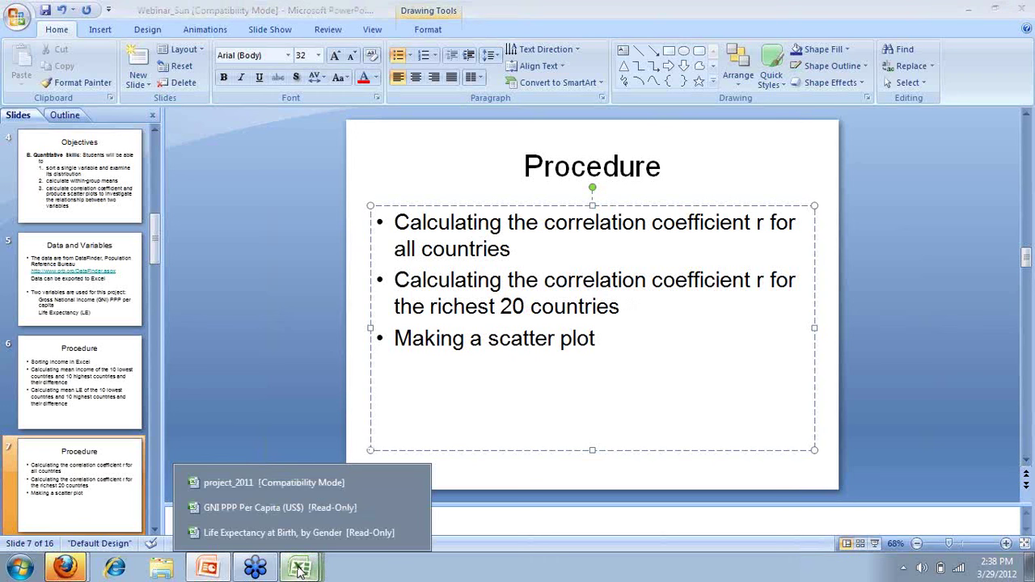
click(237, 483)
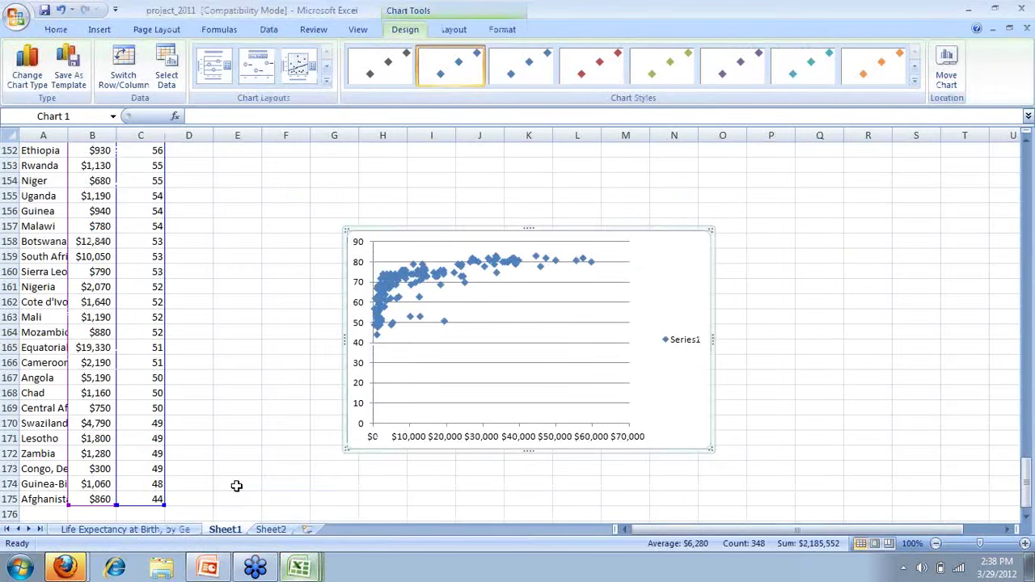
Delete the all-countries scatter chart from Sheet1.
click(249, 229)
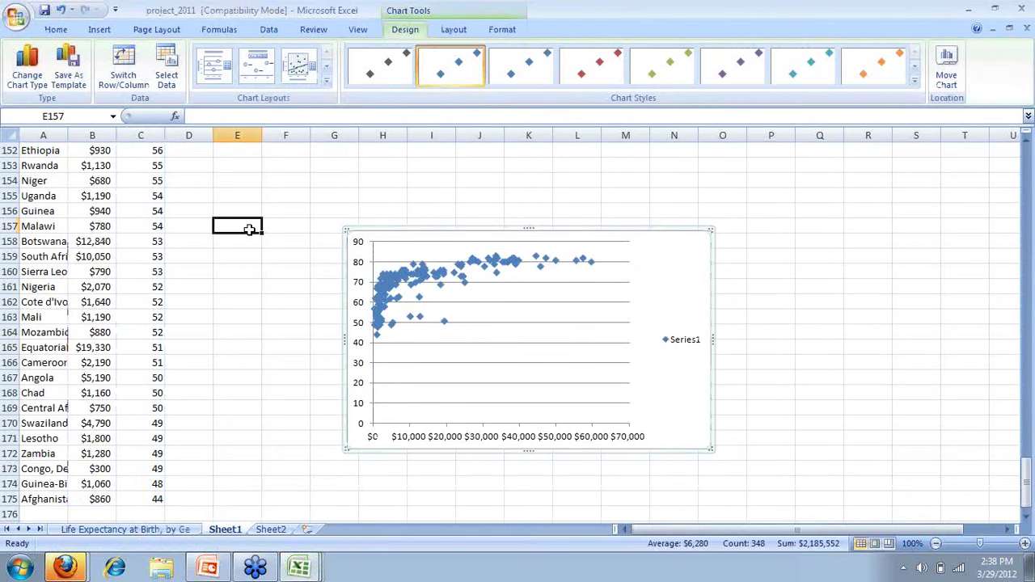
click(587, 289)
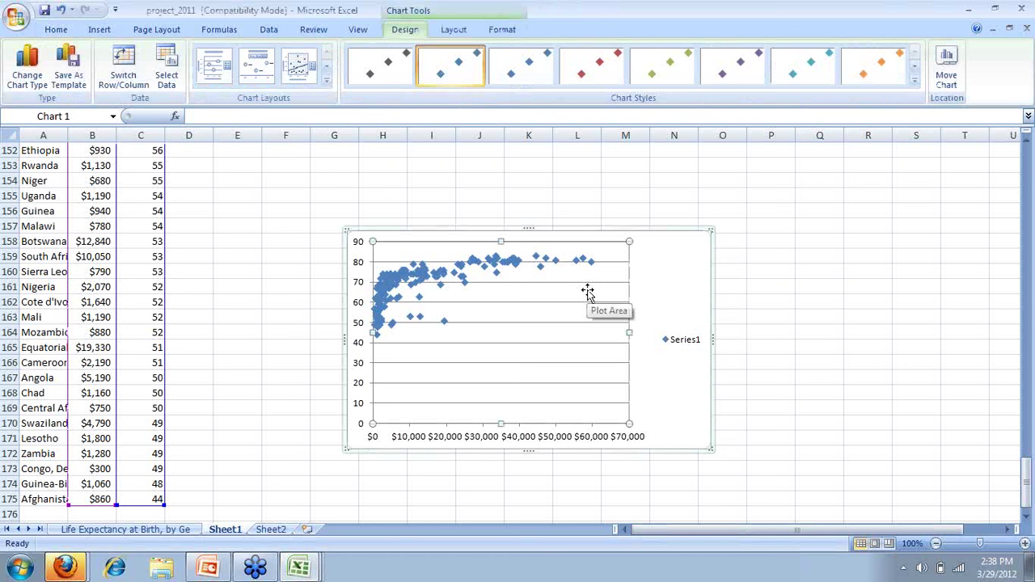
click(704, 263)
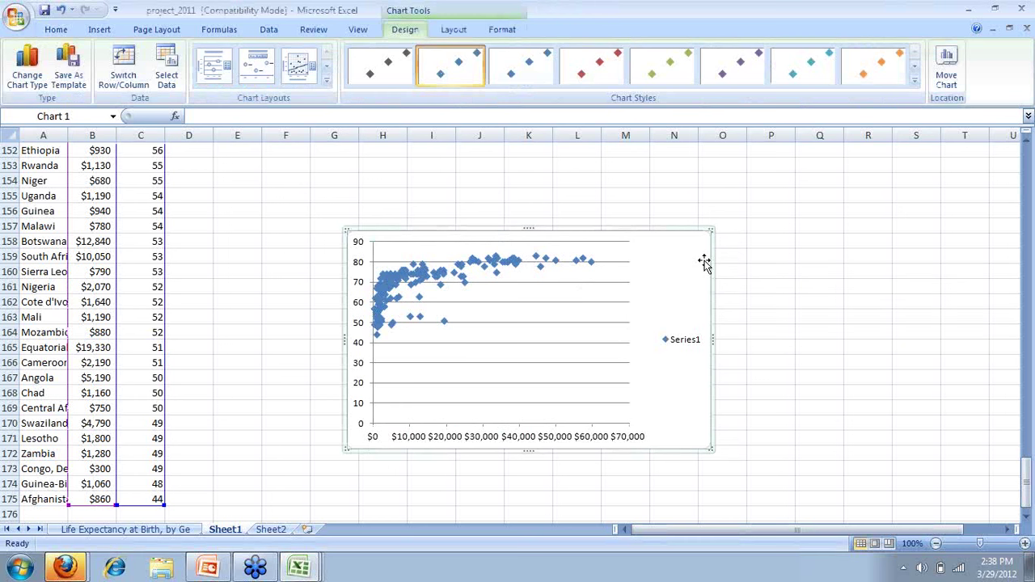
key(Delete)
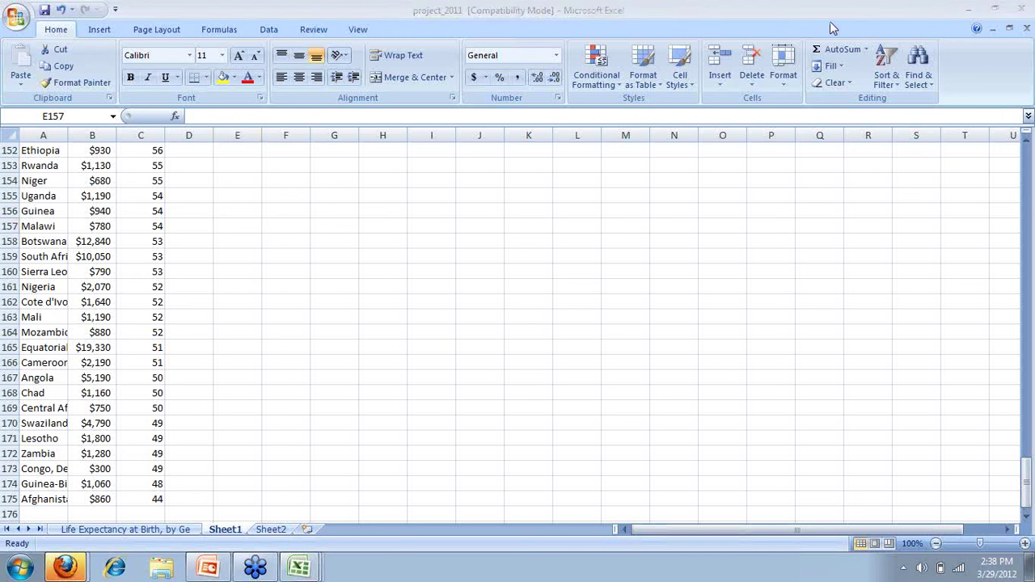
Sort the countries by GNI per capita (B2:B175) from largest to smallest, expanding the selection to the neighbouring columns.
click(1026, 164)
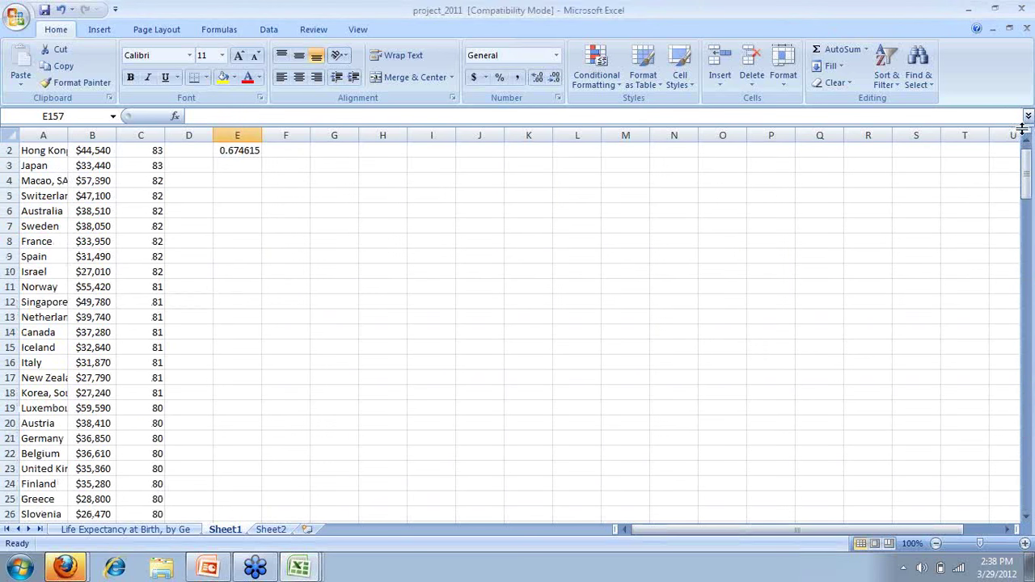
click(1026, 142)
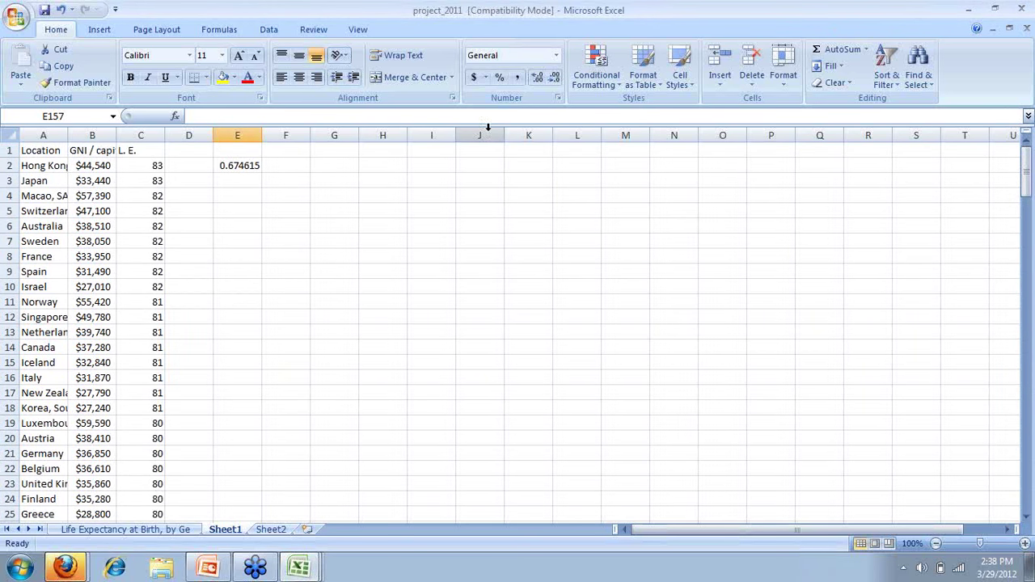
click(97, 165)
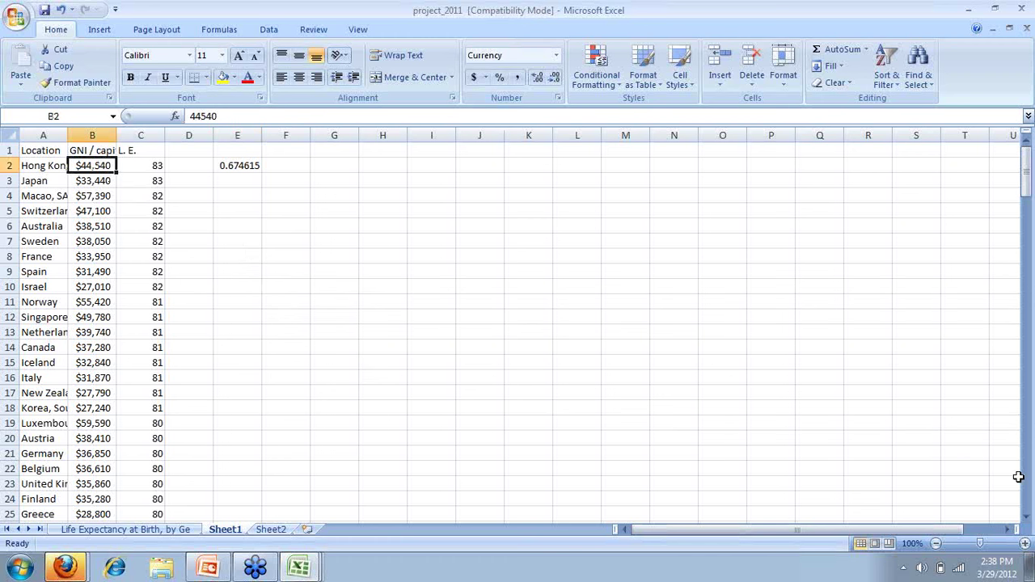
drag(1027, 492, 1027, 492)
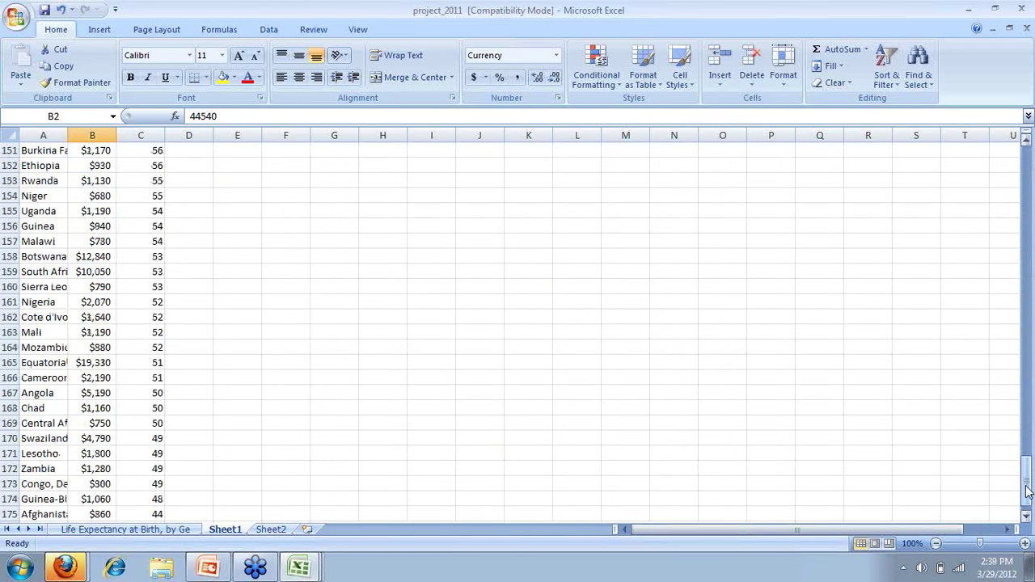
click(1027, 516)
click(1028, 517)
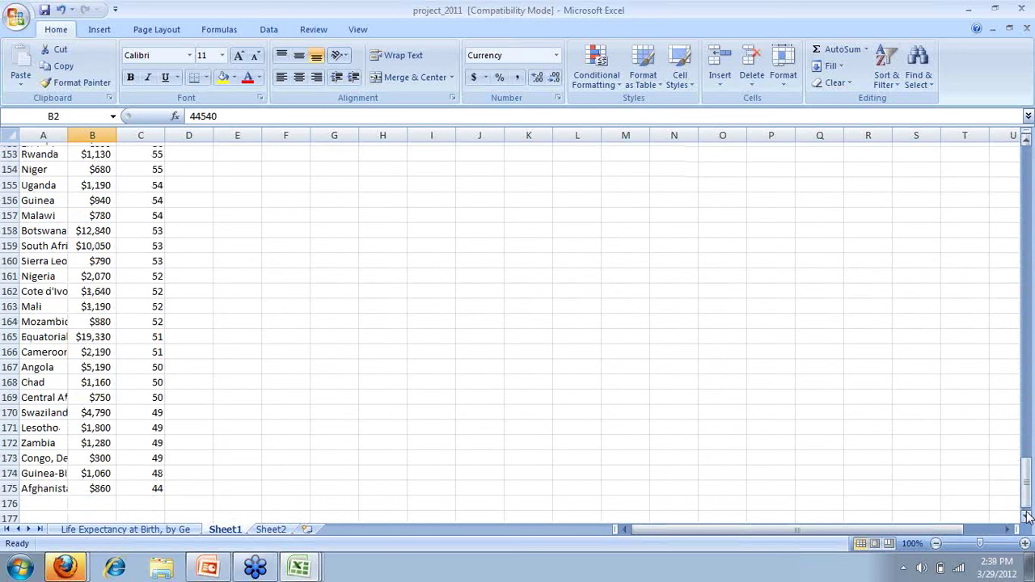
click(1028, 517)
click(1028, 517)
shift+click(94, 454)
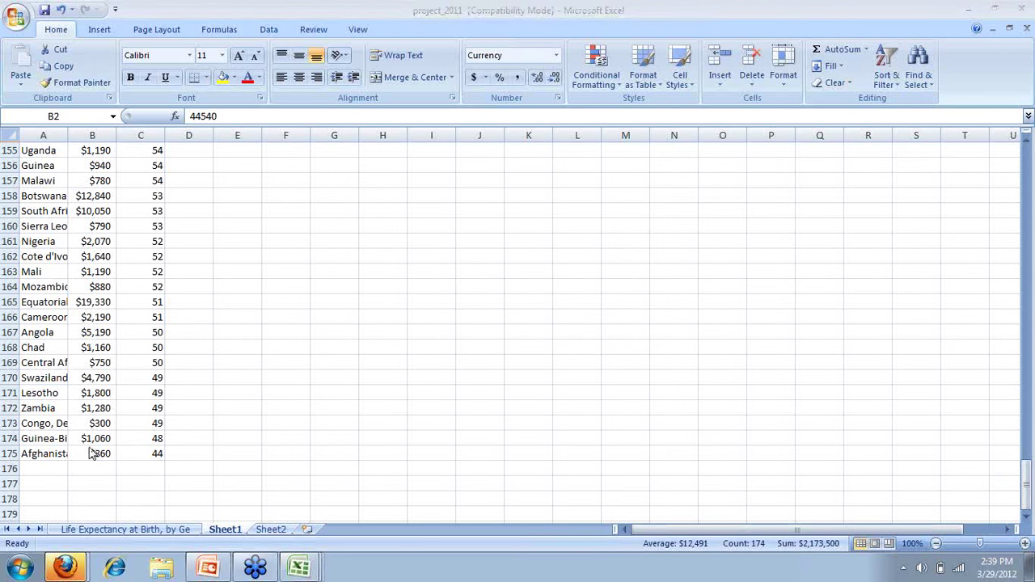
click(887, 67)
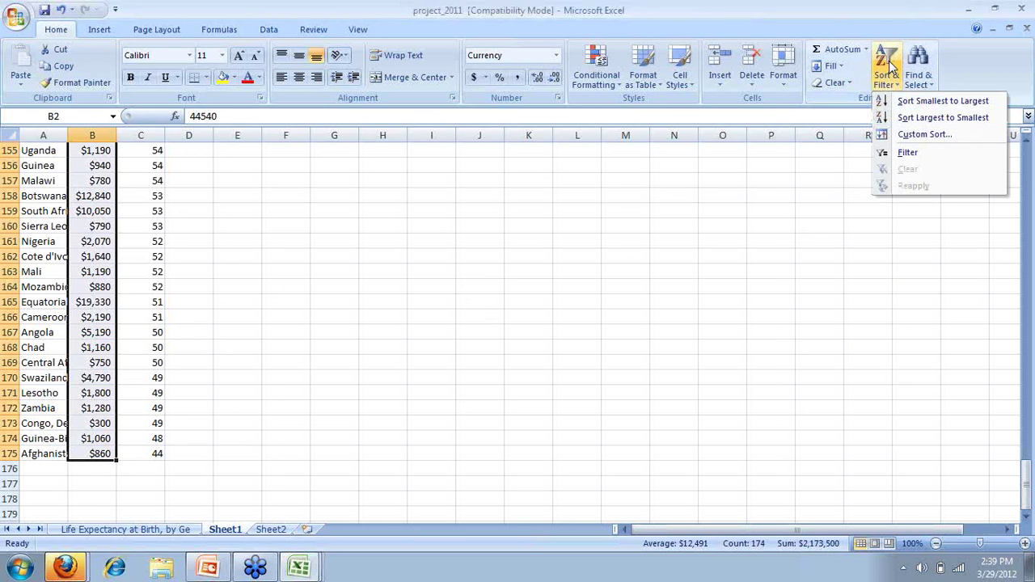
click(912, 120)
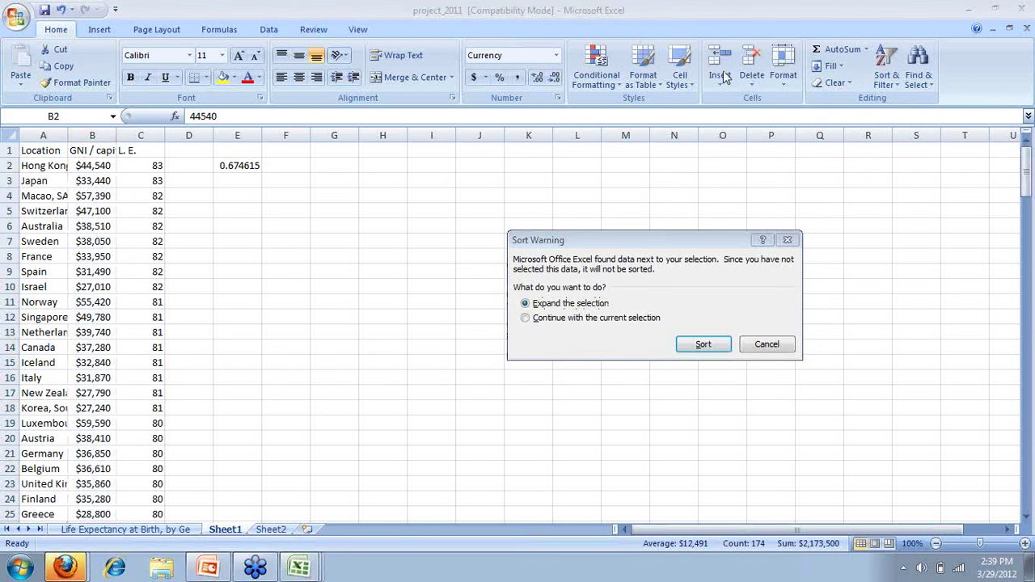
click(701, 346)
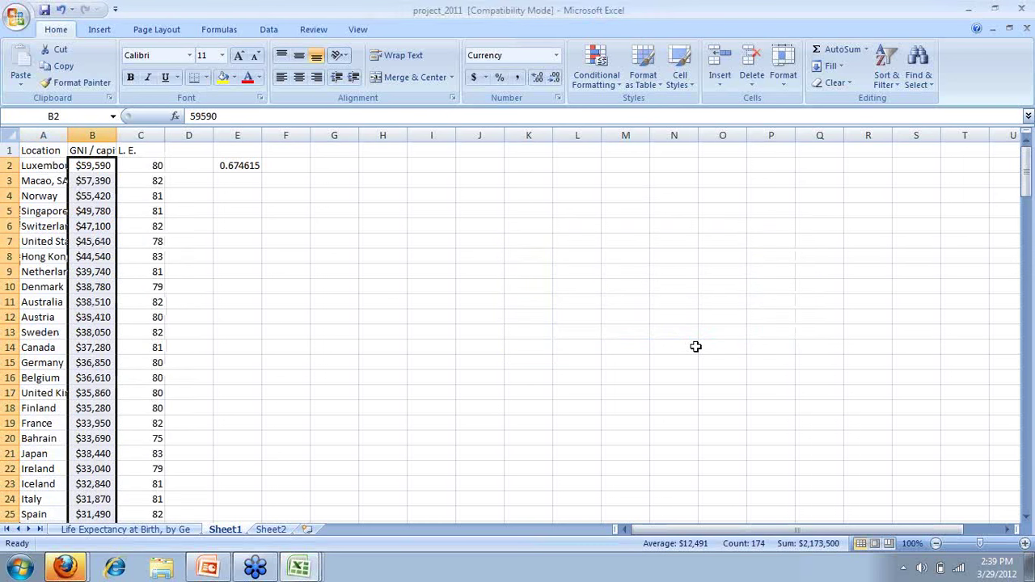
Insert a markers-only scatter chart of GNI per capita against life expectancy for the 20 richest countries, using B2:C21.
click(94, 166)
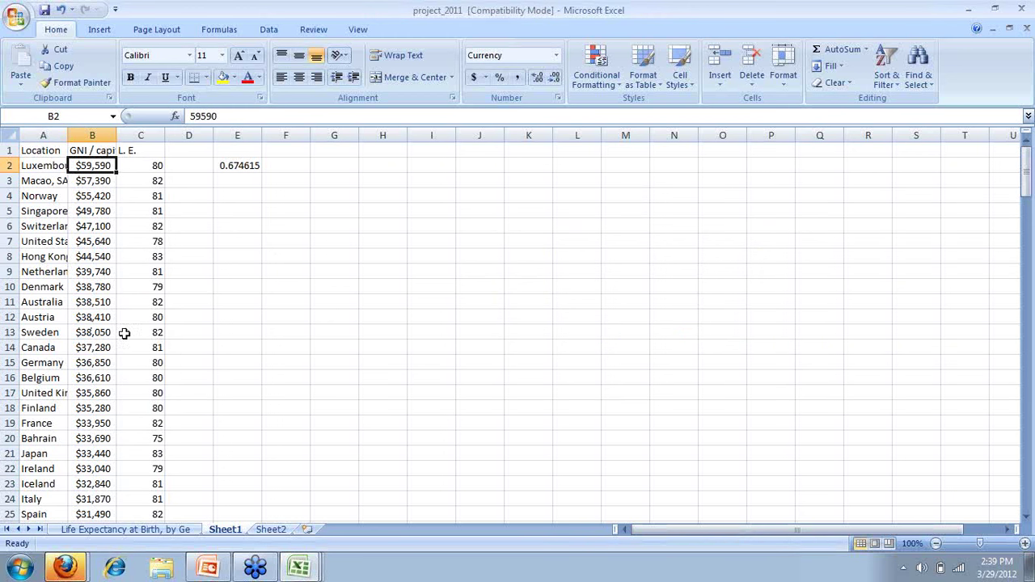
shift+click(153, 458)
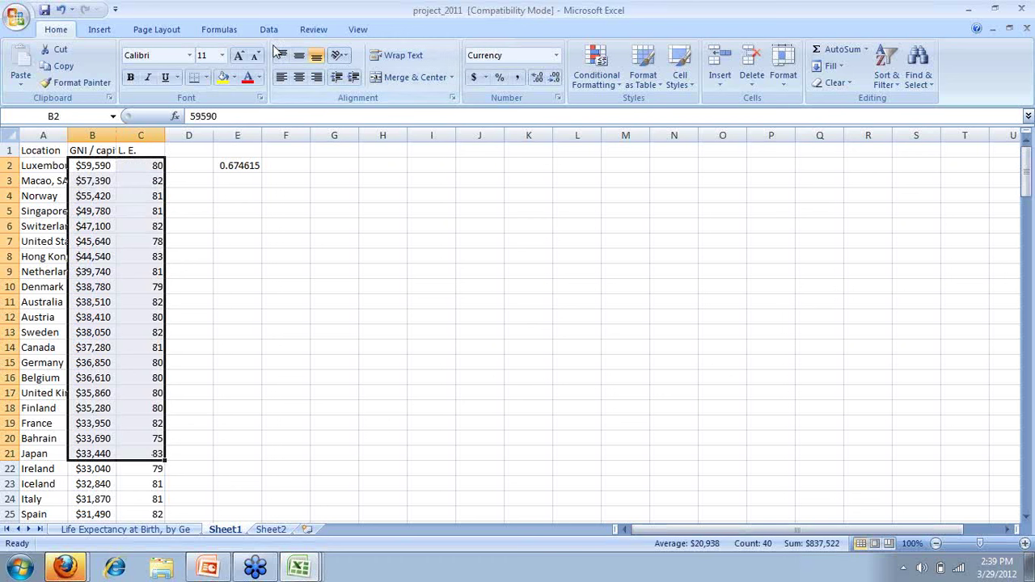
click(99, 31)
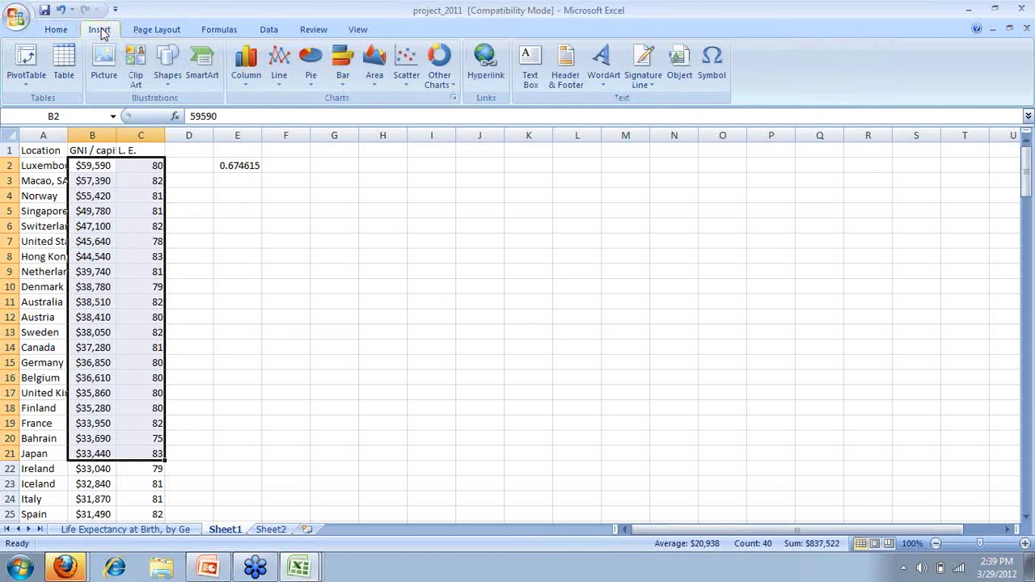
click(402, 65)
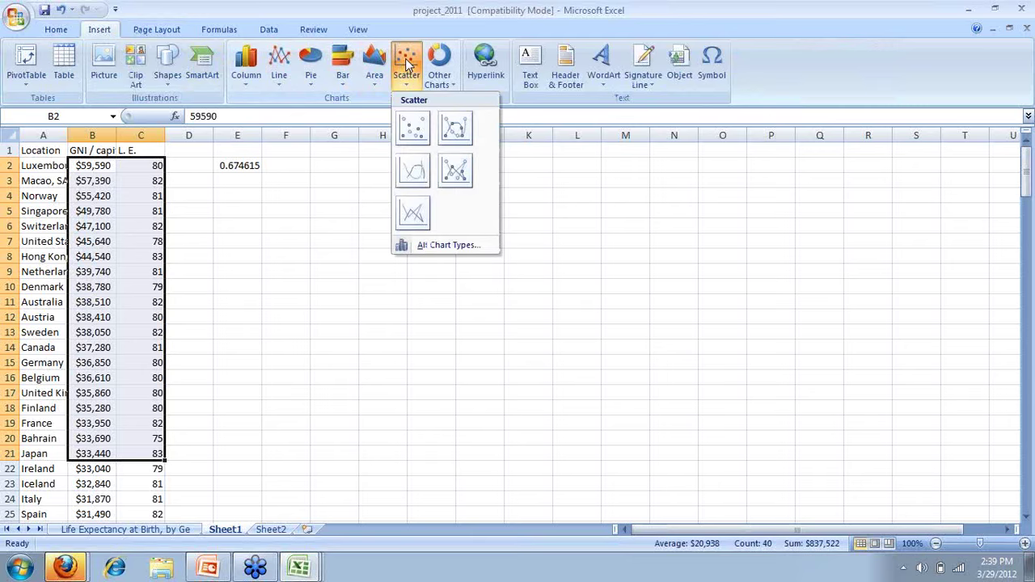
click(414, 141)
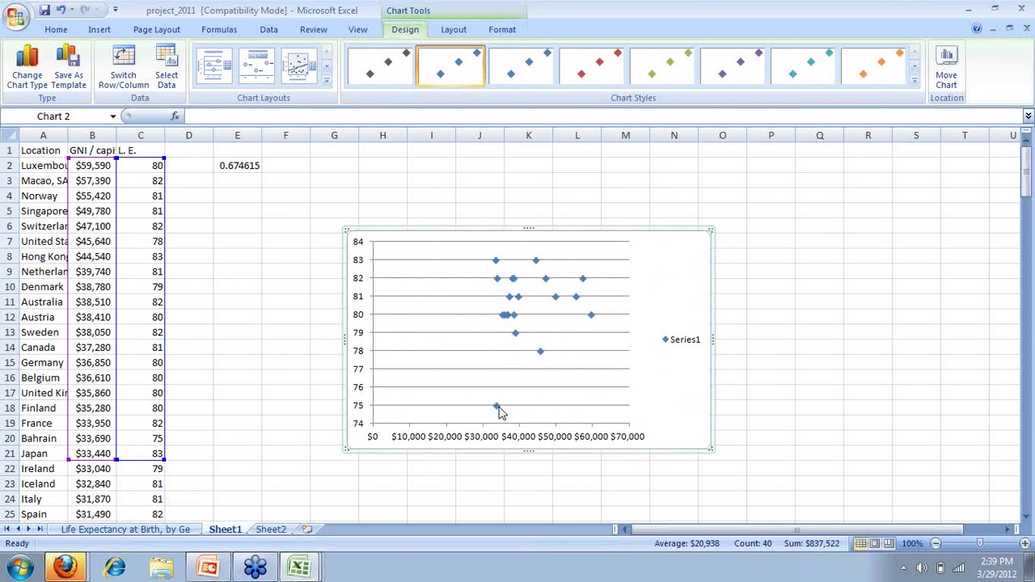
Switch to the Webinar_Sun presentation in PowerPoint and advance to the Results slide on the relationship between income and LE.
mouse_move(498, 412)
mouse_move(542, 359)
click(206, 570)
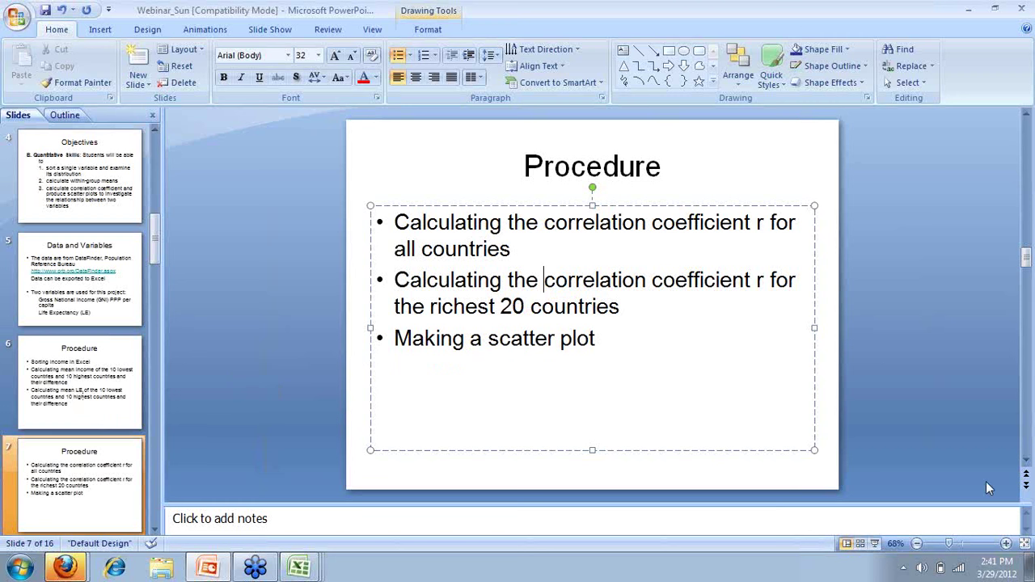
click(1027, 459)
click(1027, 459)
click(1026, 459)
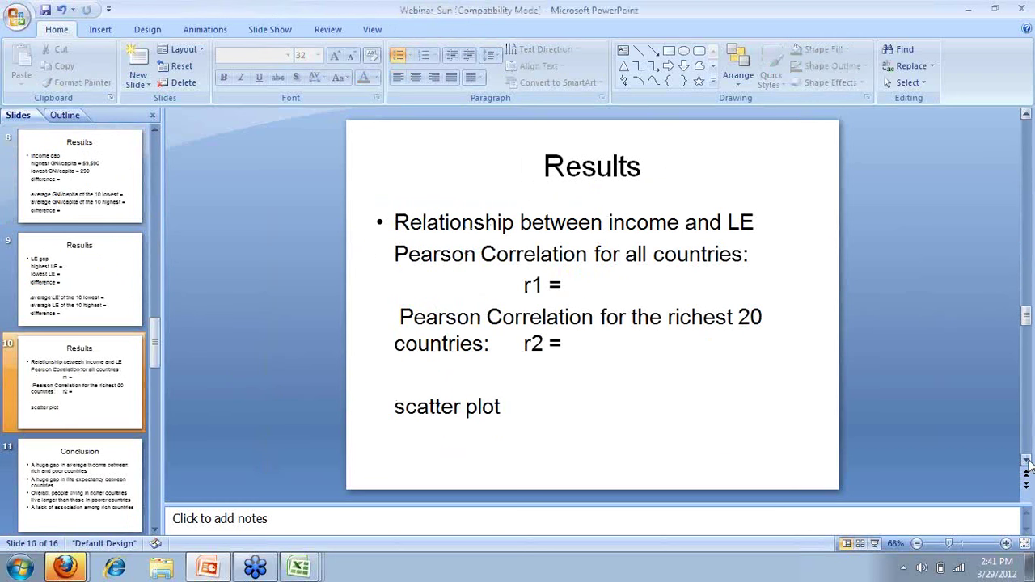